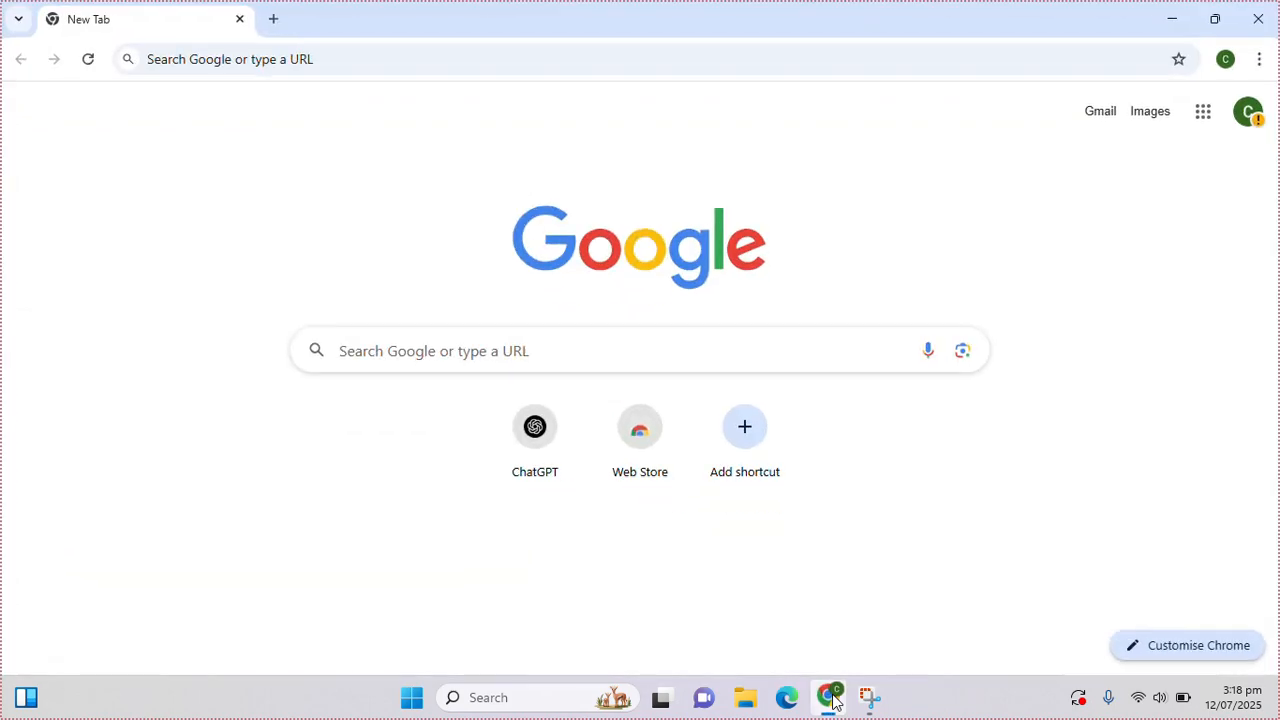
Search the web for activepresenter and open Atomi Systems' Download ActivePresenter page
click(290, 55)
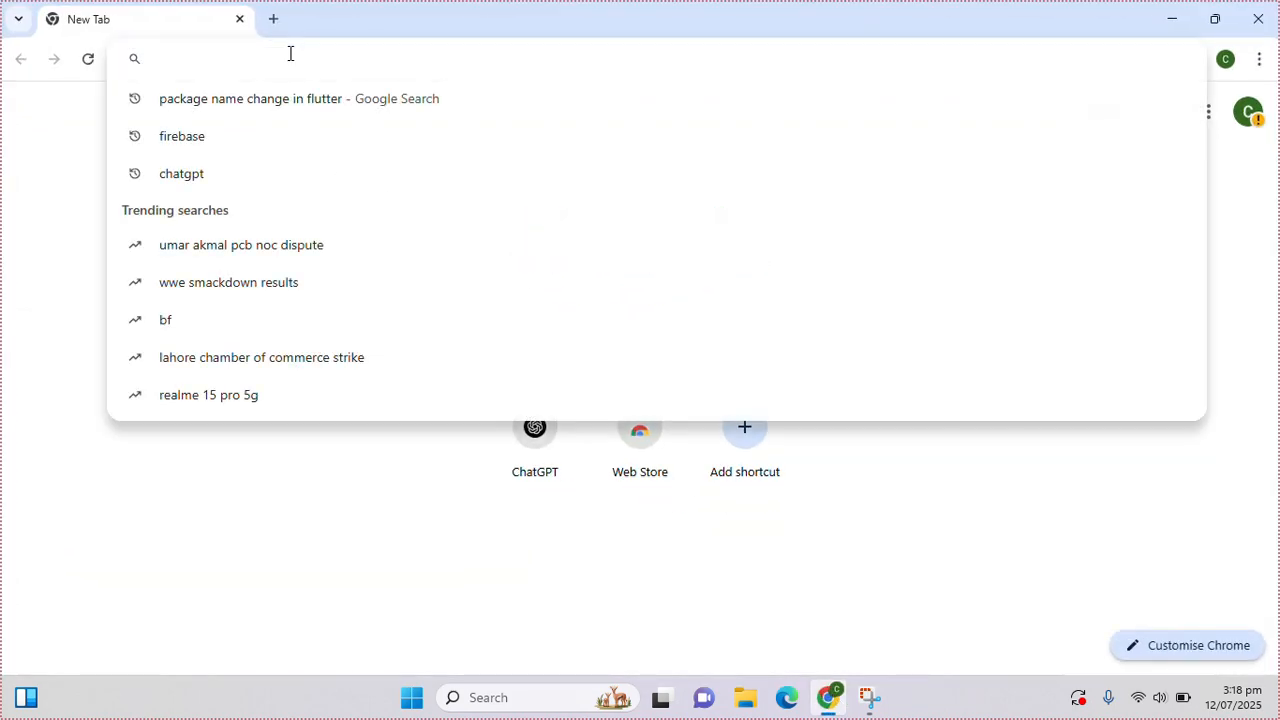
text(act)
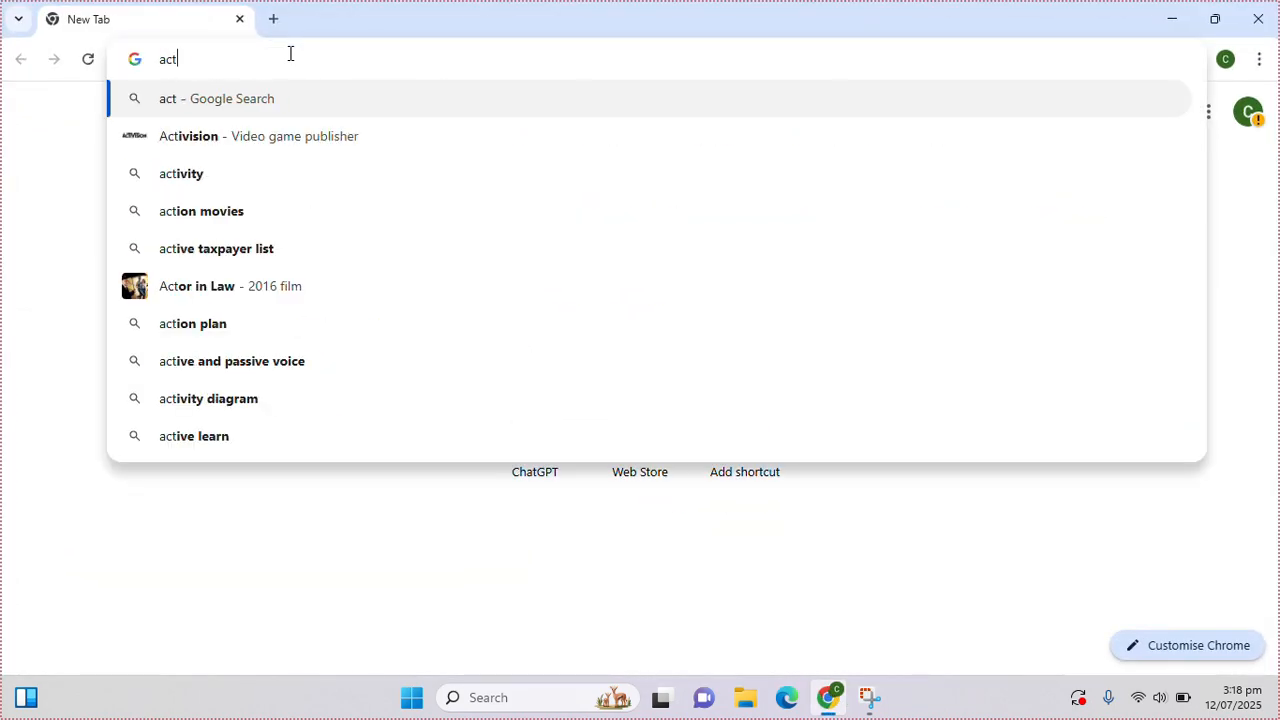
text(ive pre)
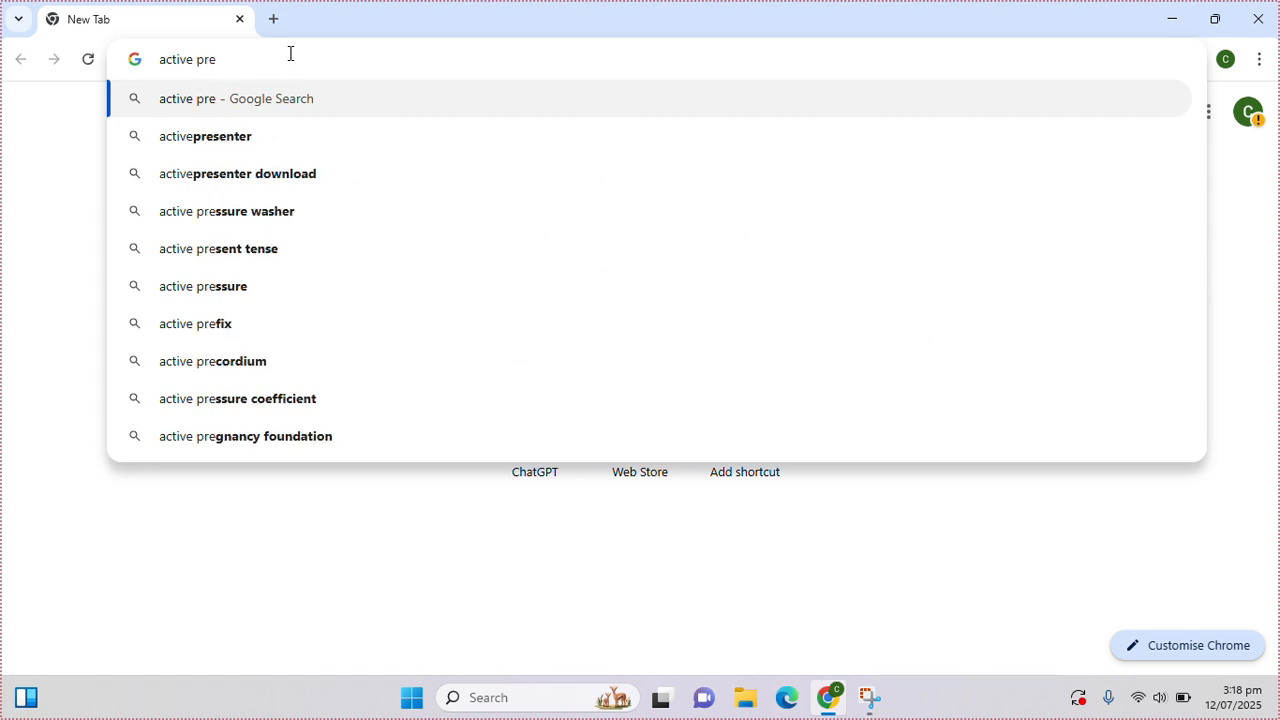
click(255, 140)
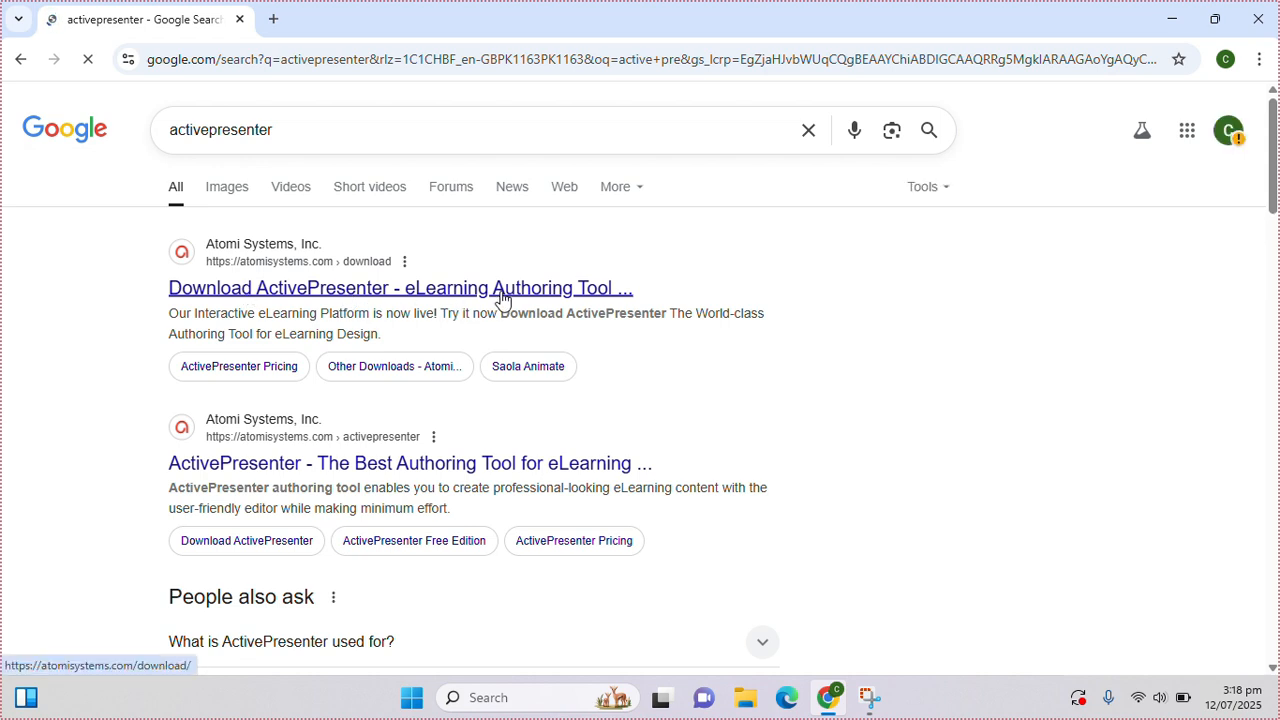
click(502, 290)
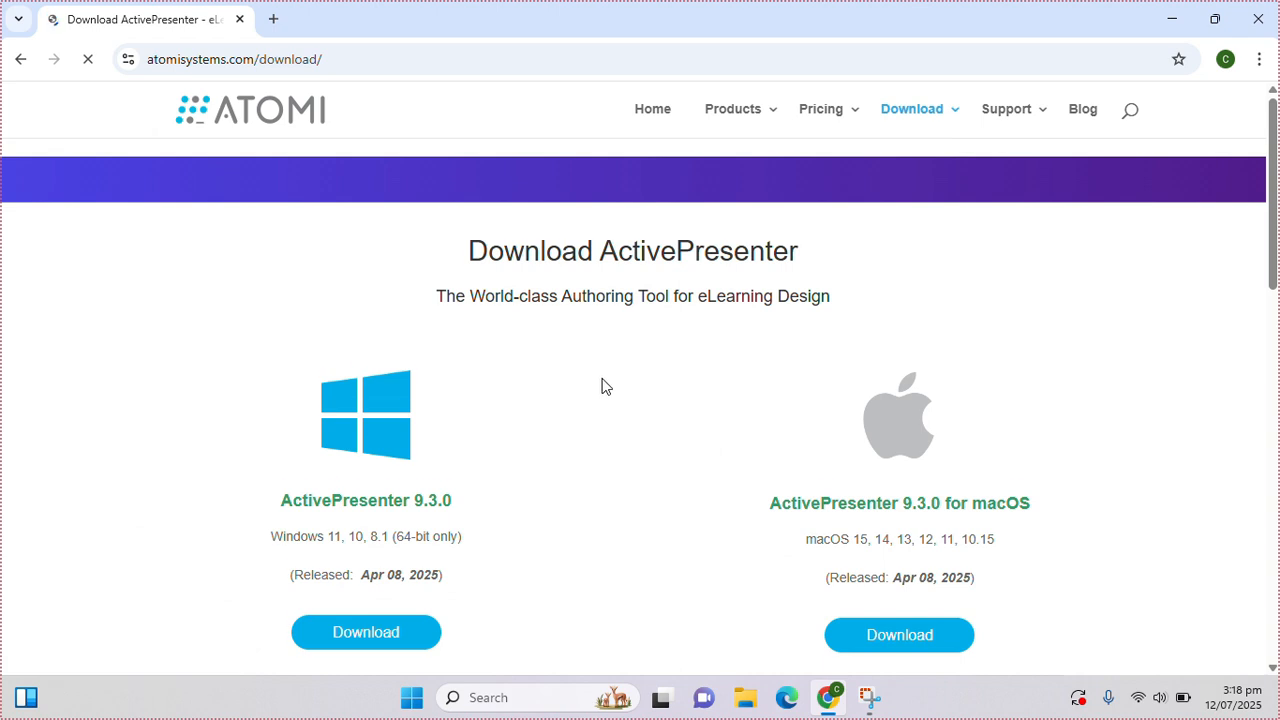
Download the ActivePresenter 9.3.0 installer for Windows and check the download's progress
scroll(603, 386, down, 1)
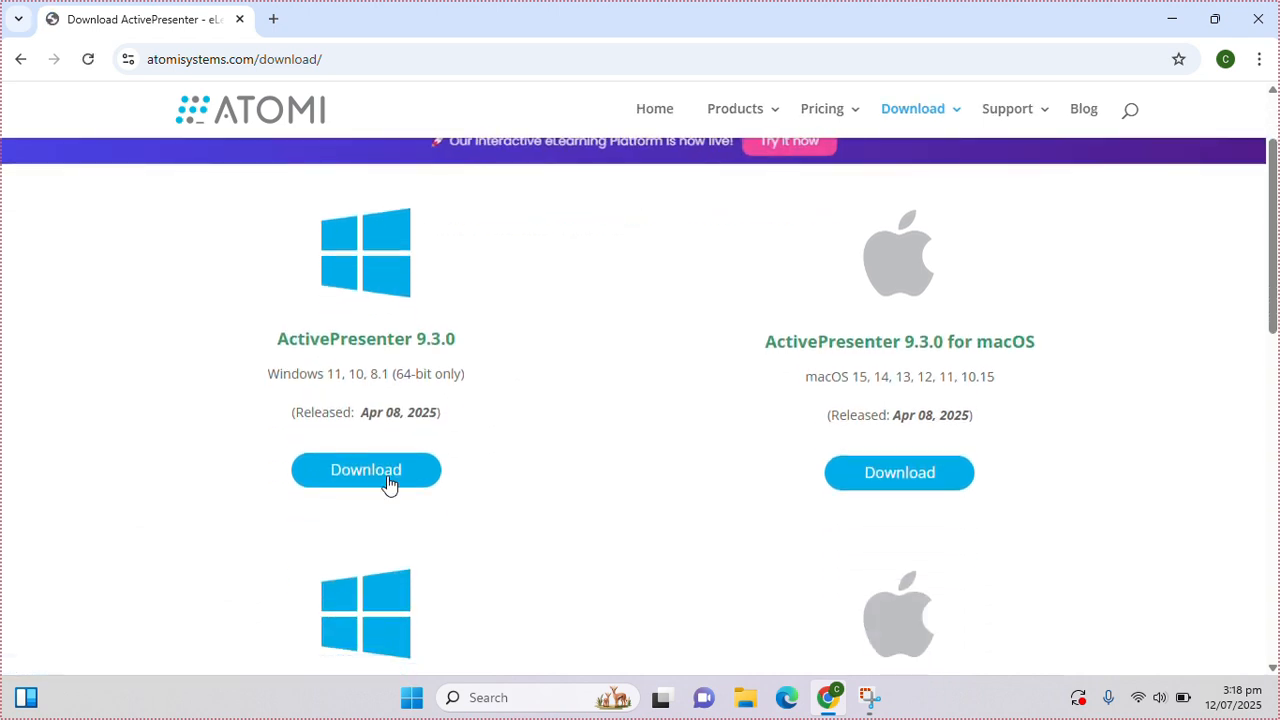
click(389, 482)
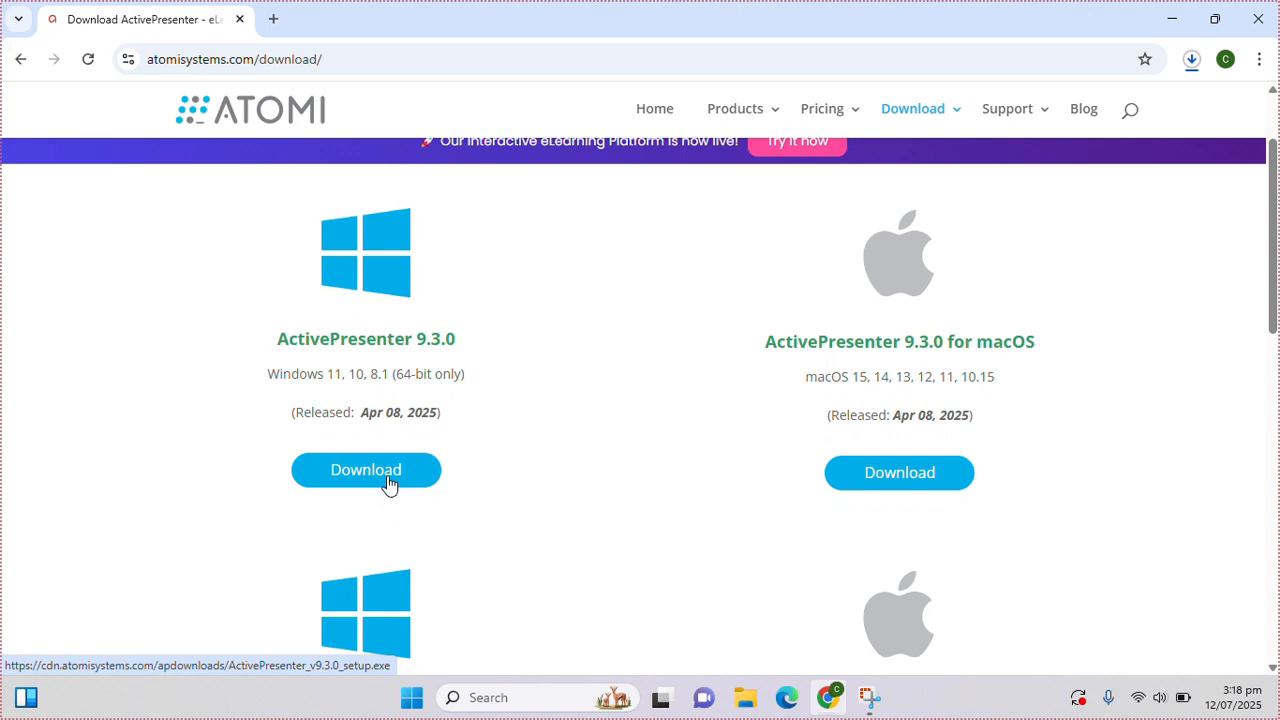
click(1192, 62)
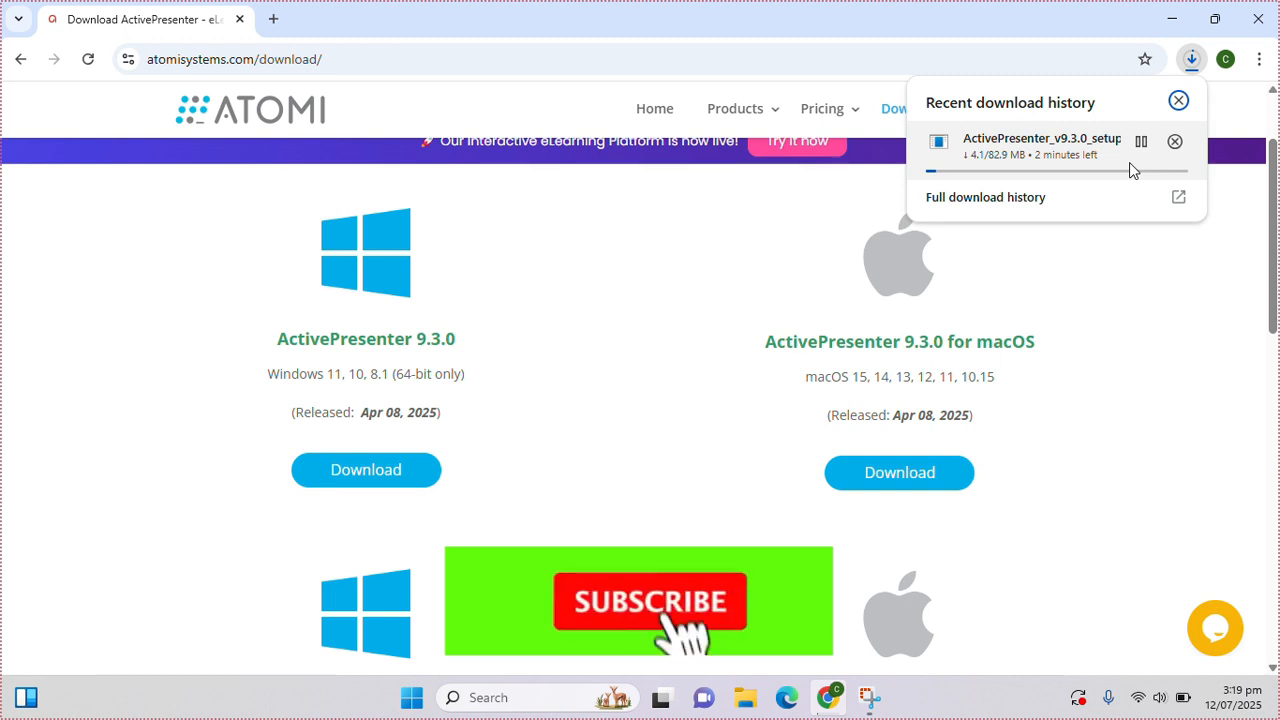
click(543, 43)
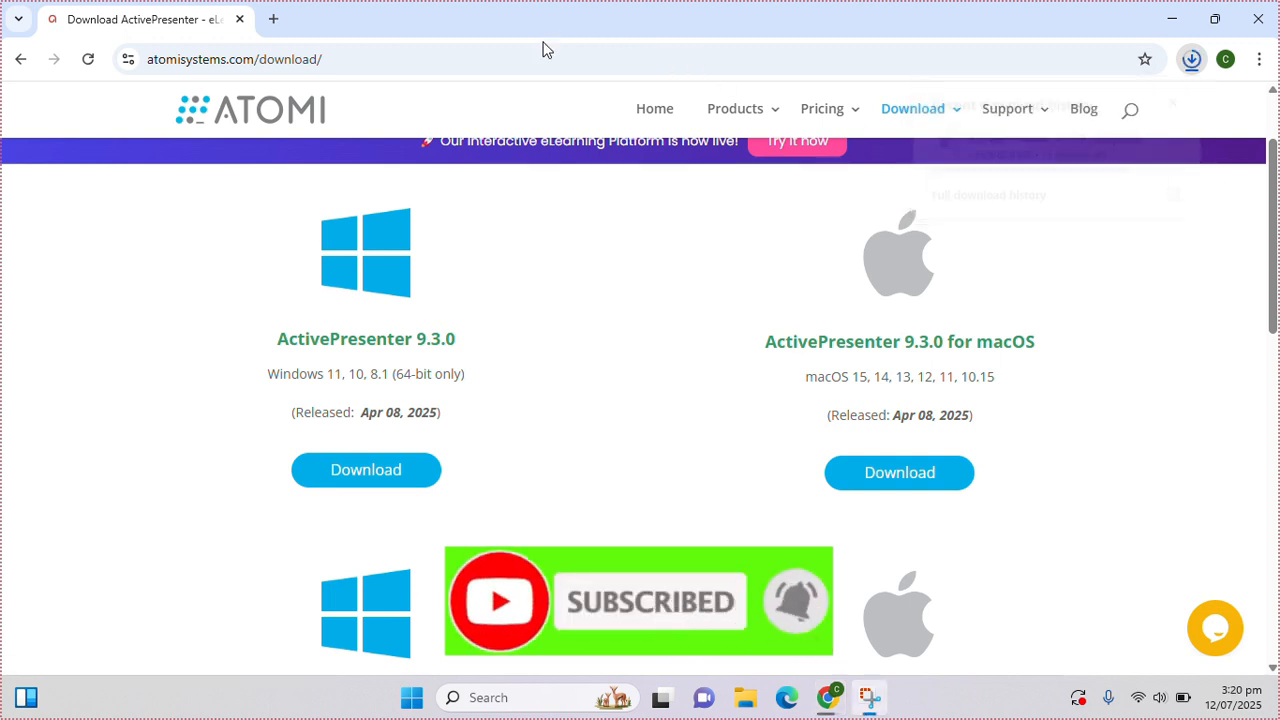
Show the downloaded ActivePresenter_v9.3.0_setup file in its folder and run it
click(1191, 62)
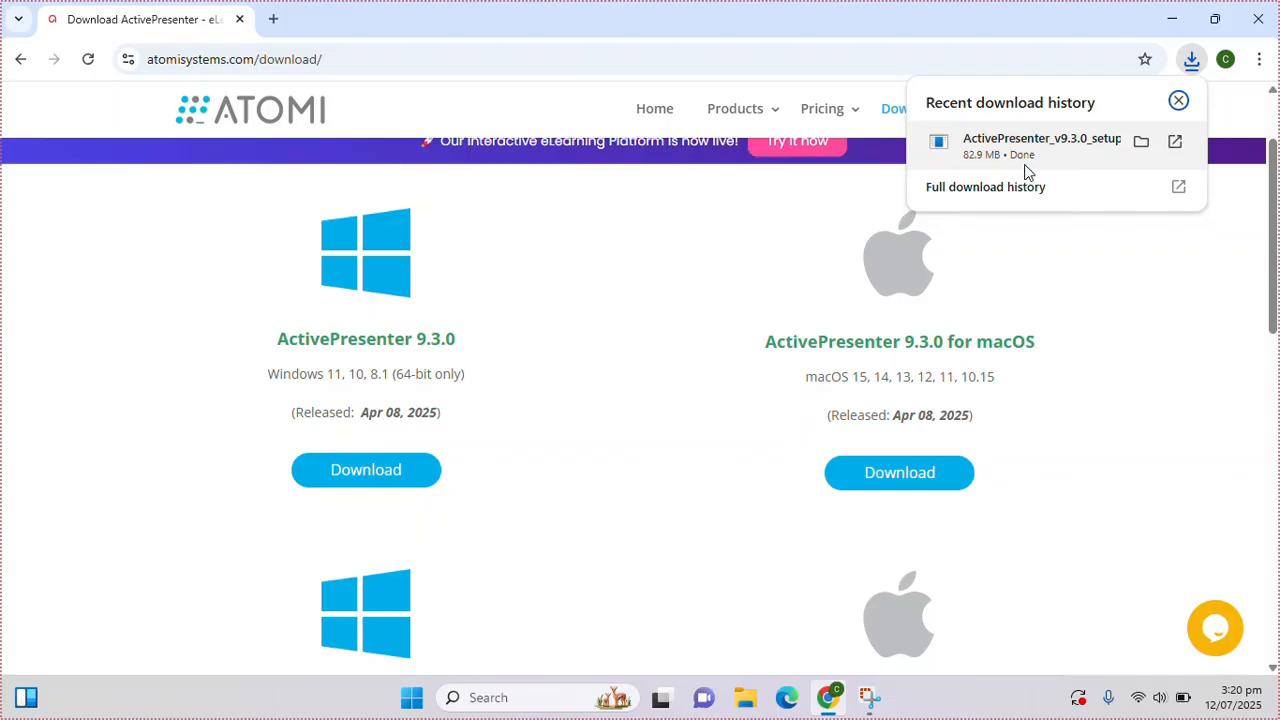
click(1142, 140)
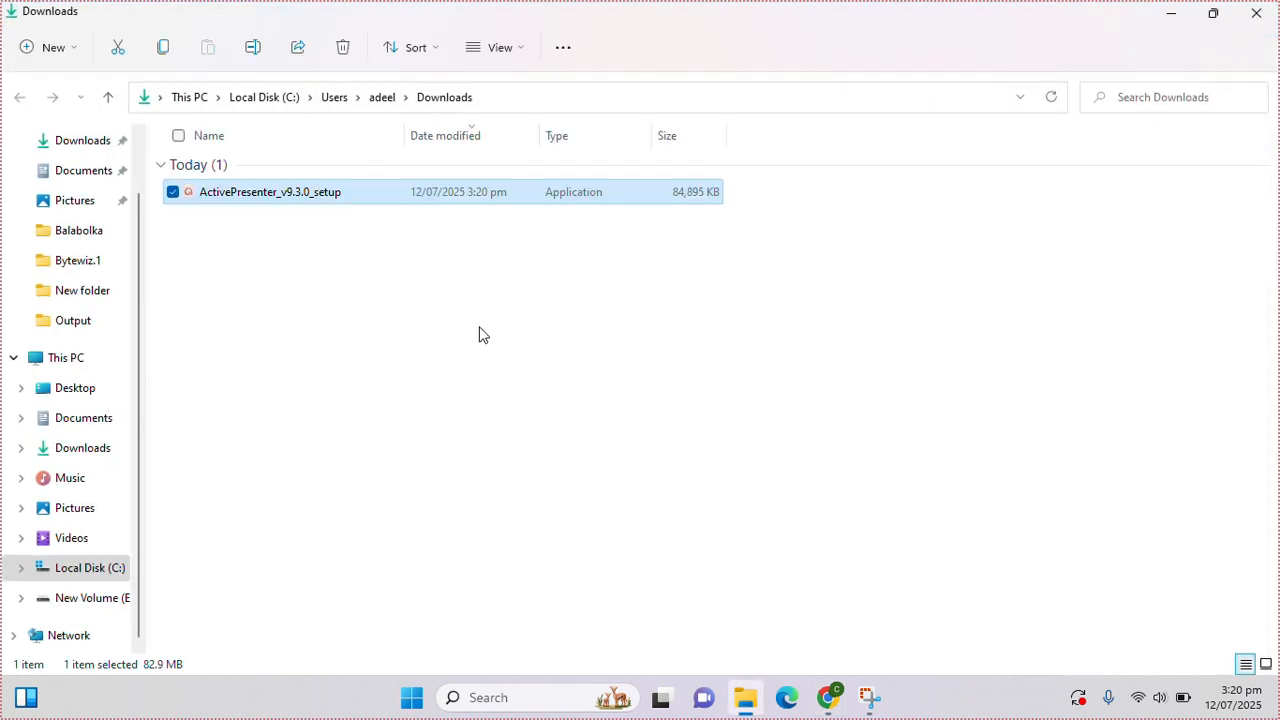
click(479, 330)
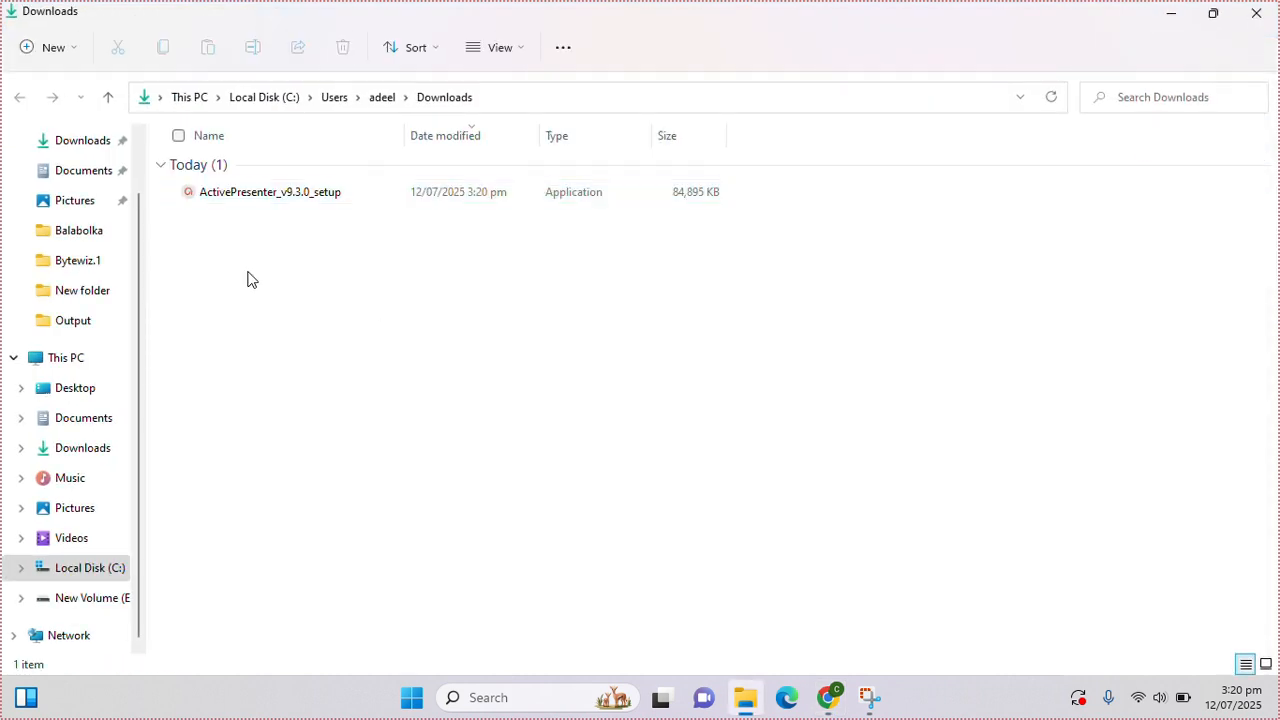
double_click(303, 198)
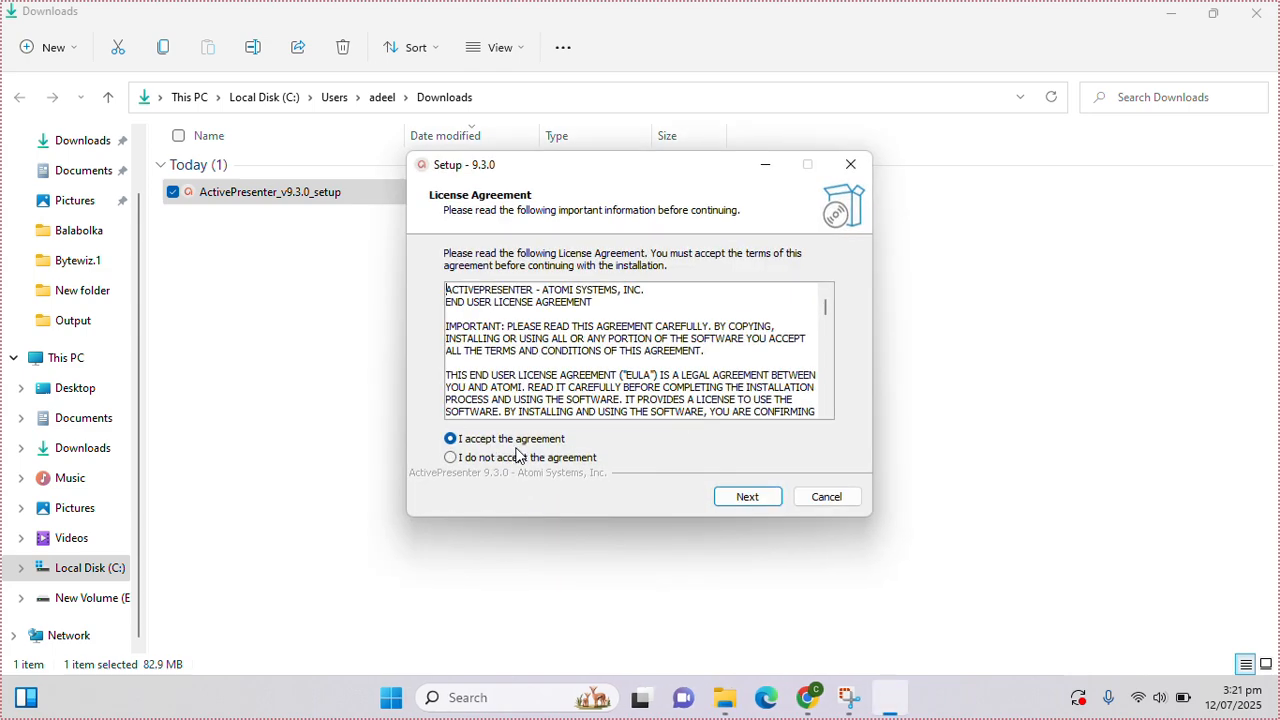
Install ActivePresenter in the default folder, close the post-install web page, and finish setup with Launch ActivePresenter enabled
click(756, 508)
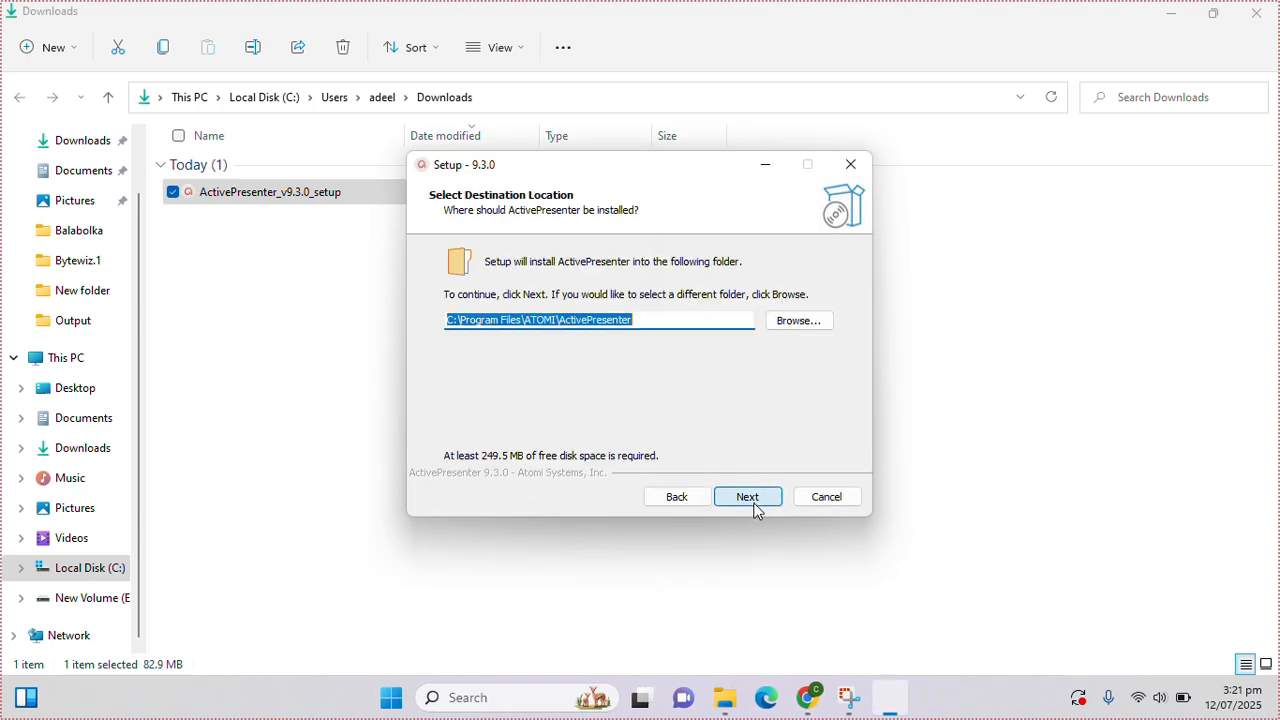
click(756, 508)
click(755, 505)
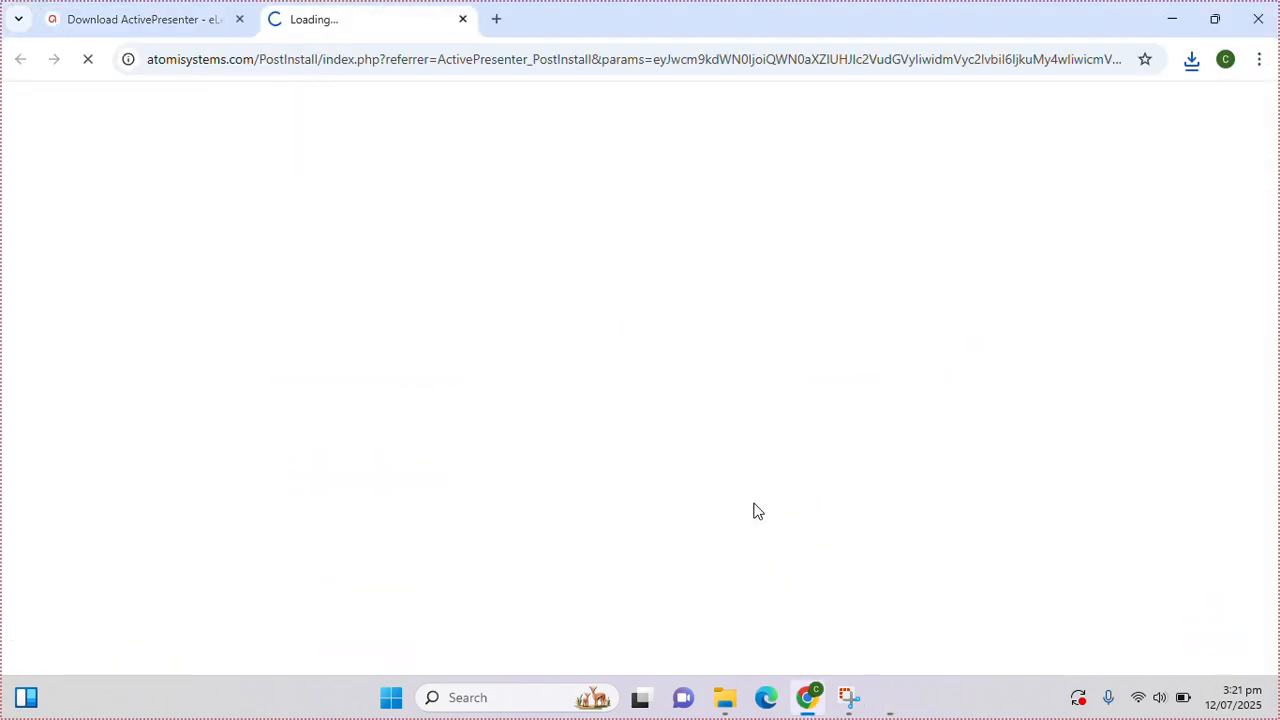
click(462, 19)
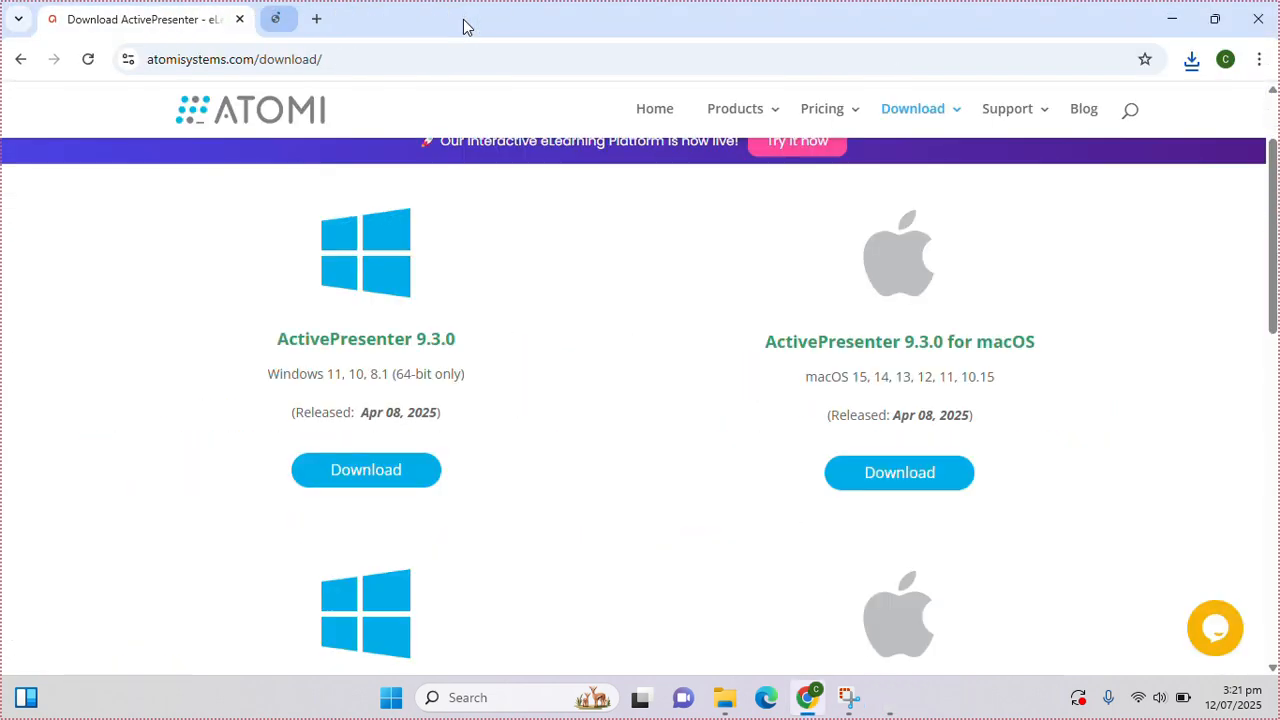
click(815, 698)
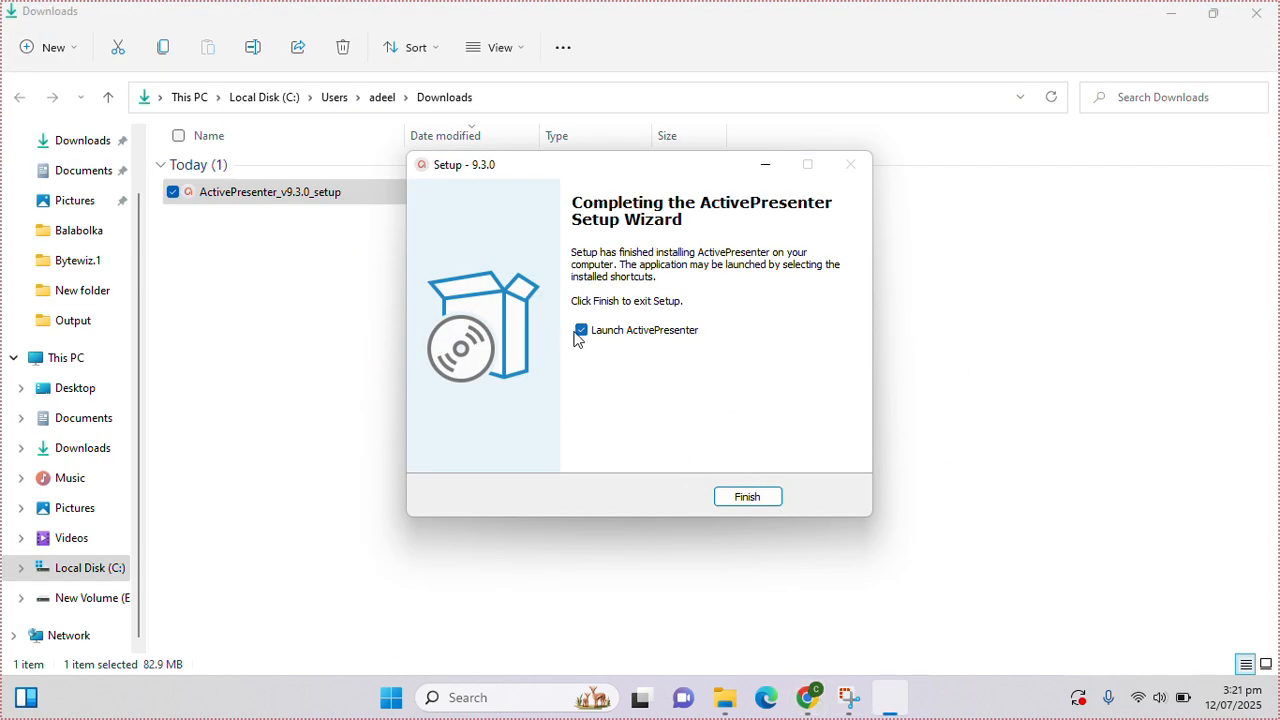
click(745, 497)
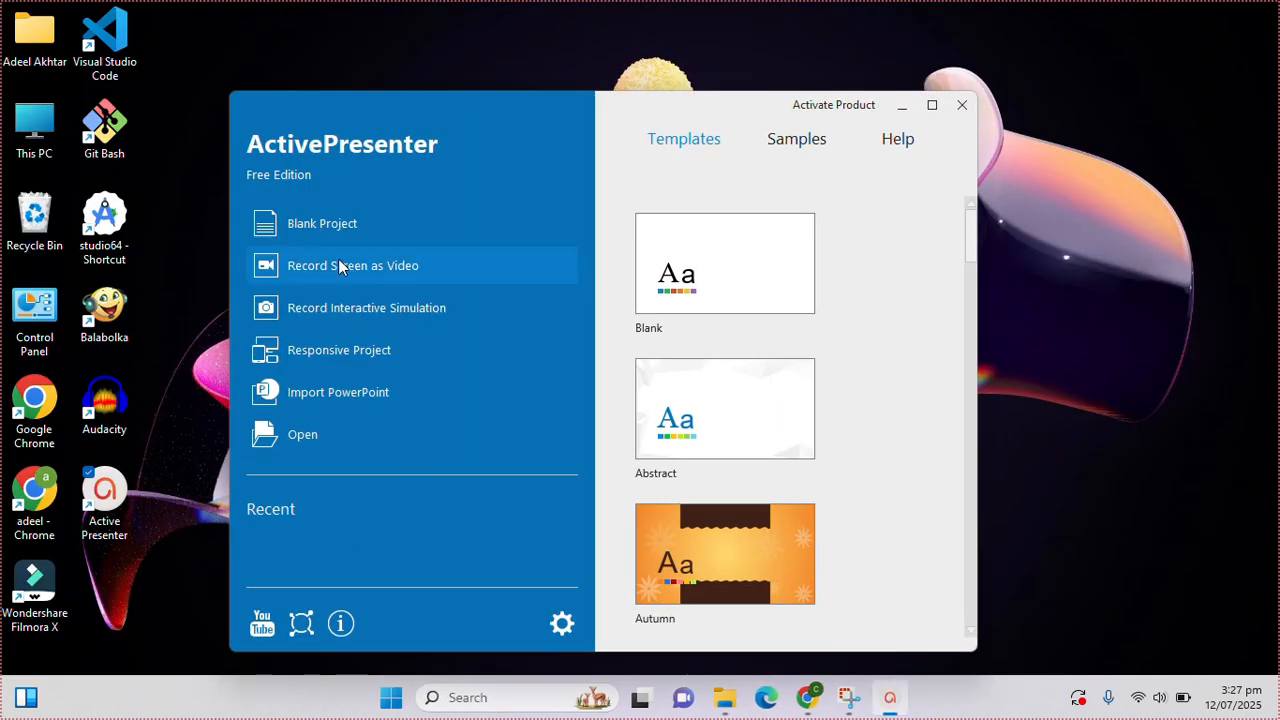
Start recording the screen as video with the custom 1004 x 600 area and audio on
click(404, 267)
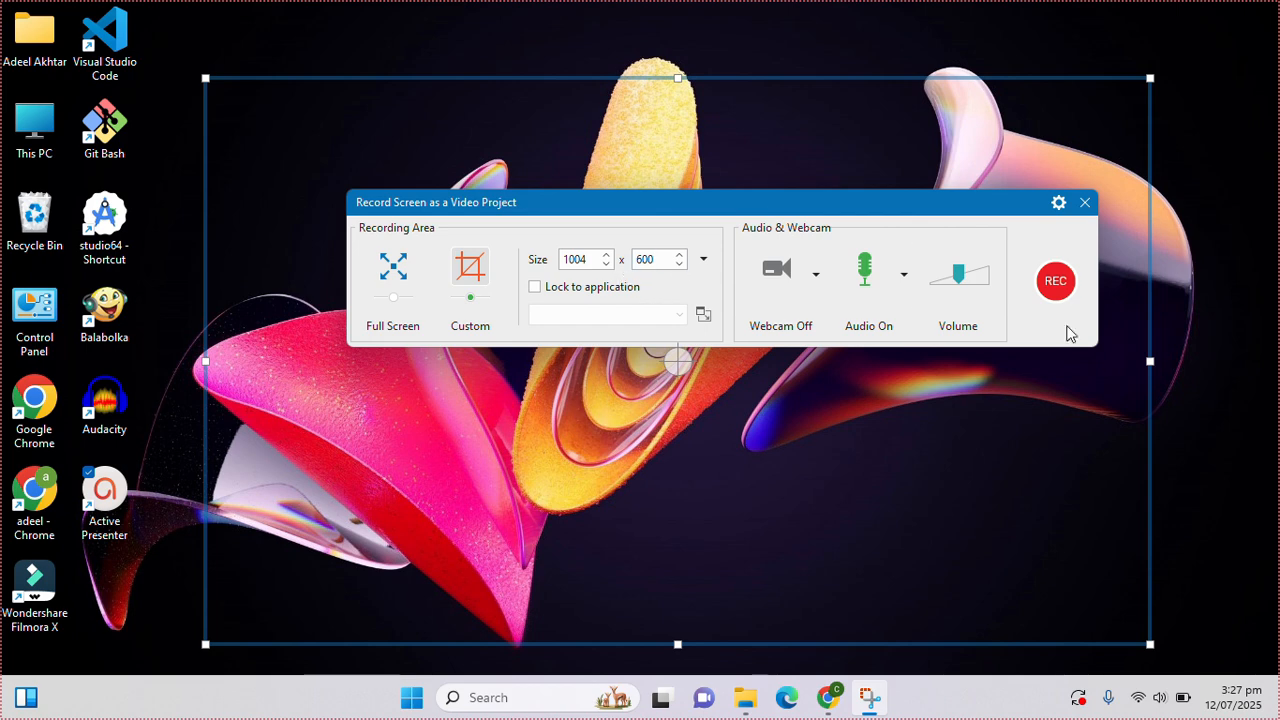
click(1072, 291)
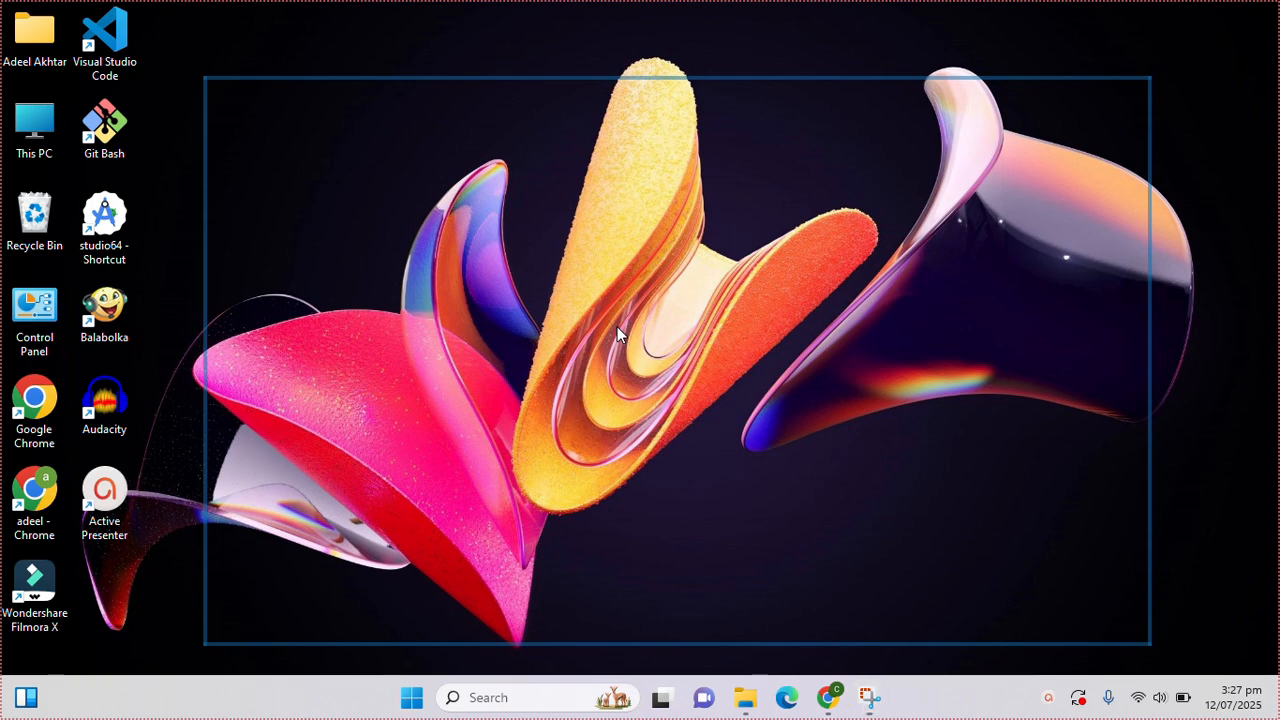
Open a terminal from the desktop and enter the text "bytewz soft subscribe" at the prompt
right_click(636, 354)
click(697, 384)
right_click(811, 528)
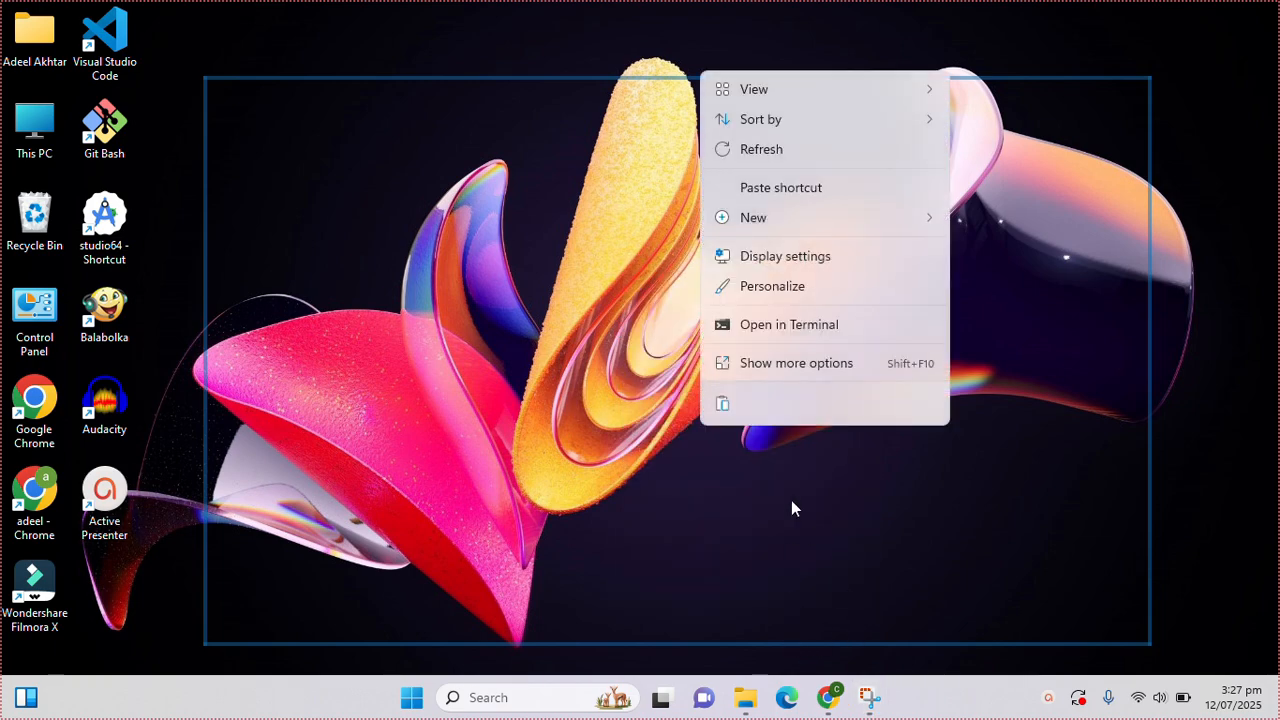
click(783, 336)
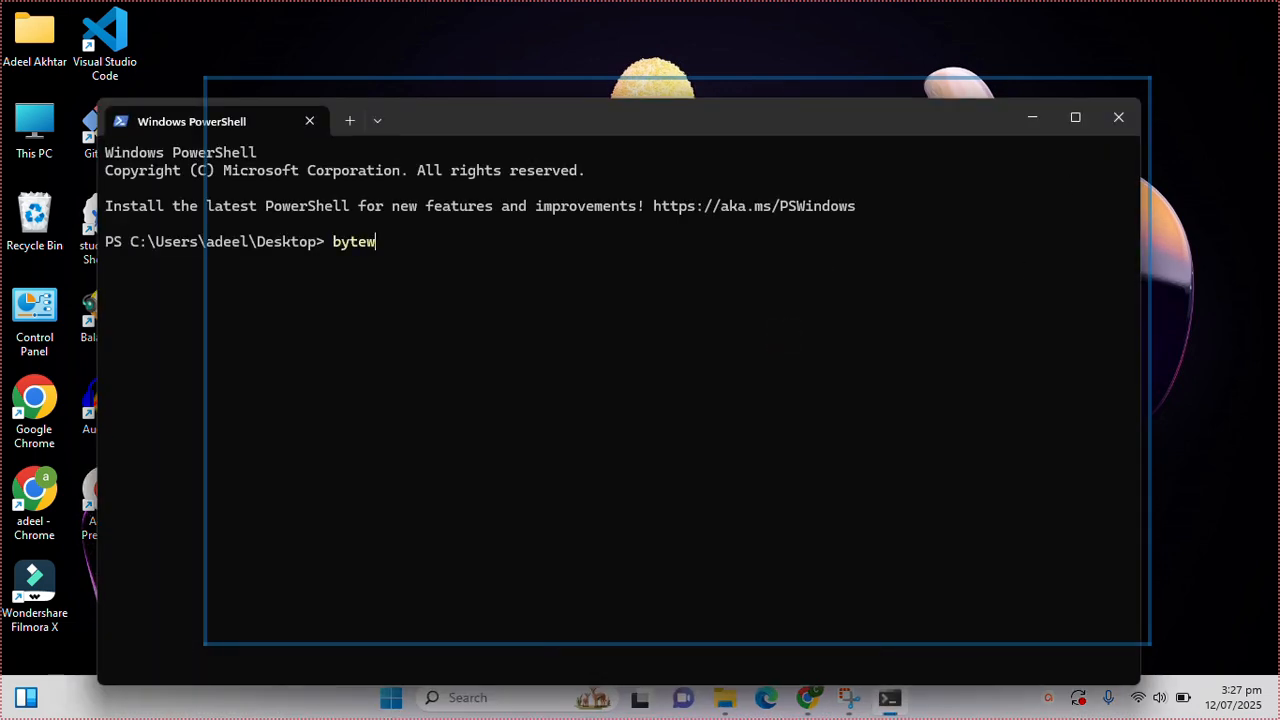
text(bytewz soft subscribe)
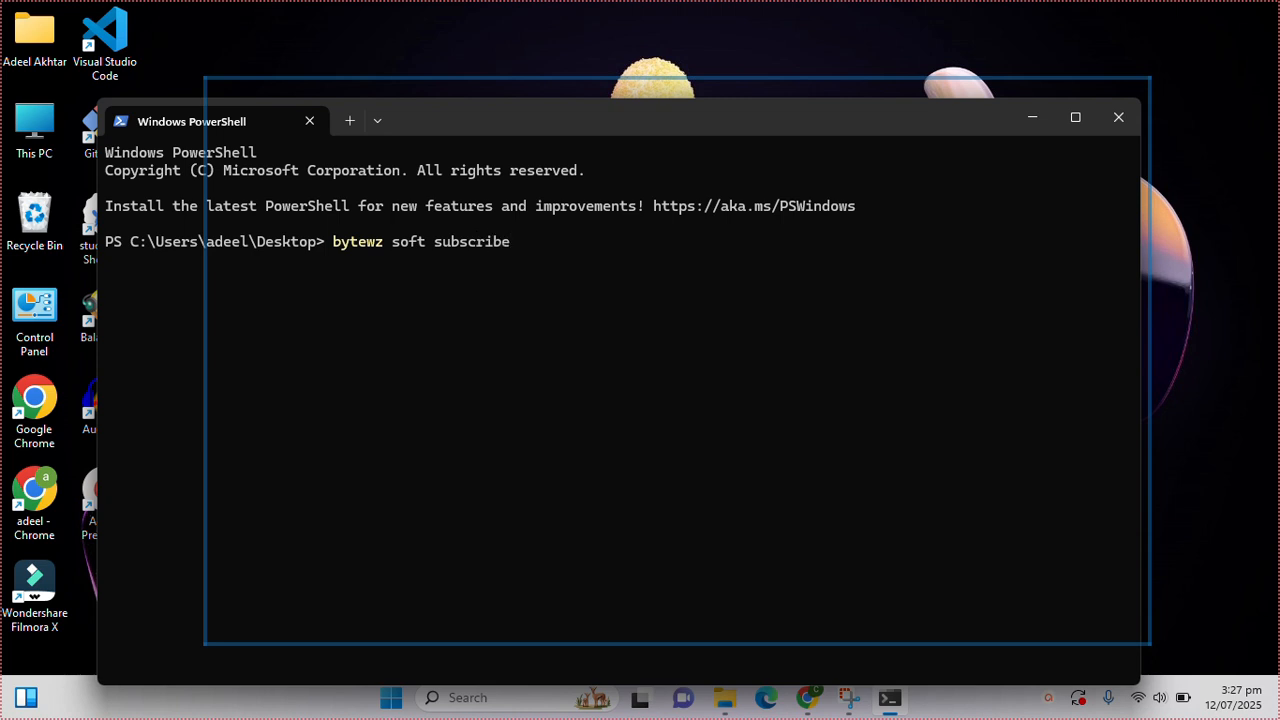
Pause and stop the screen recording, and play the captured video on the project timeline
click(1047, 700)
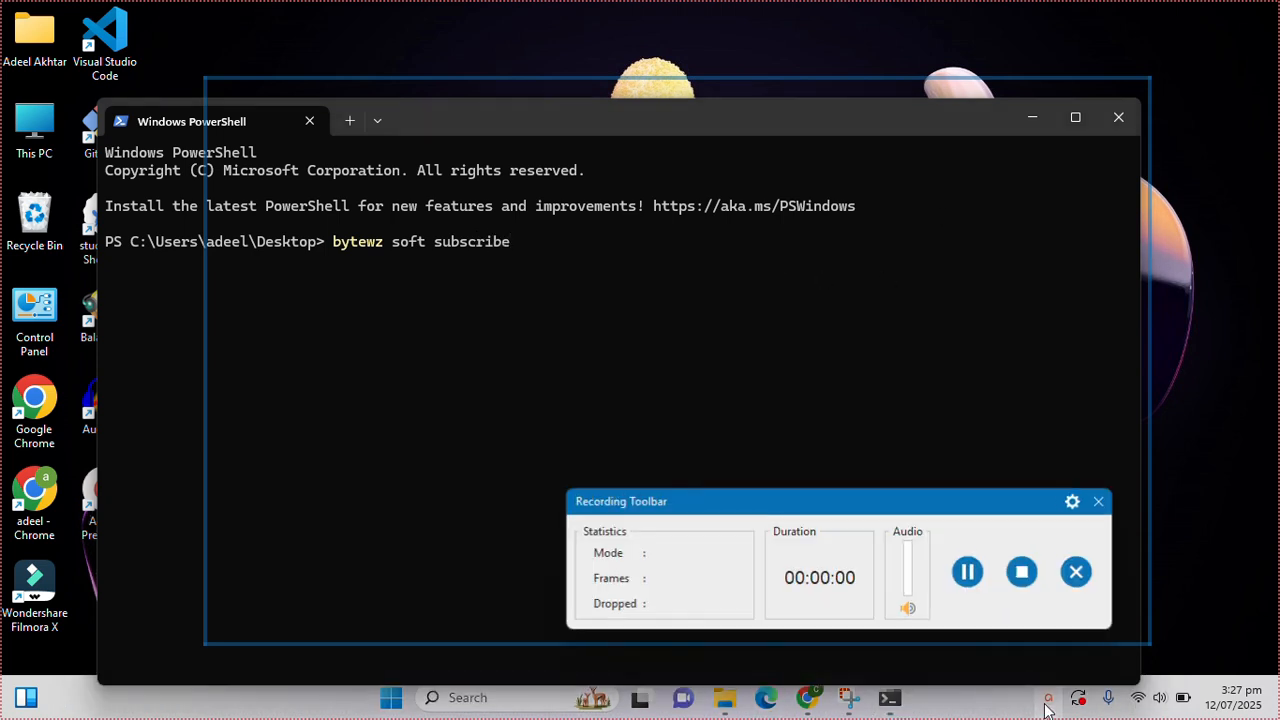
click(968, 572)
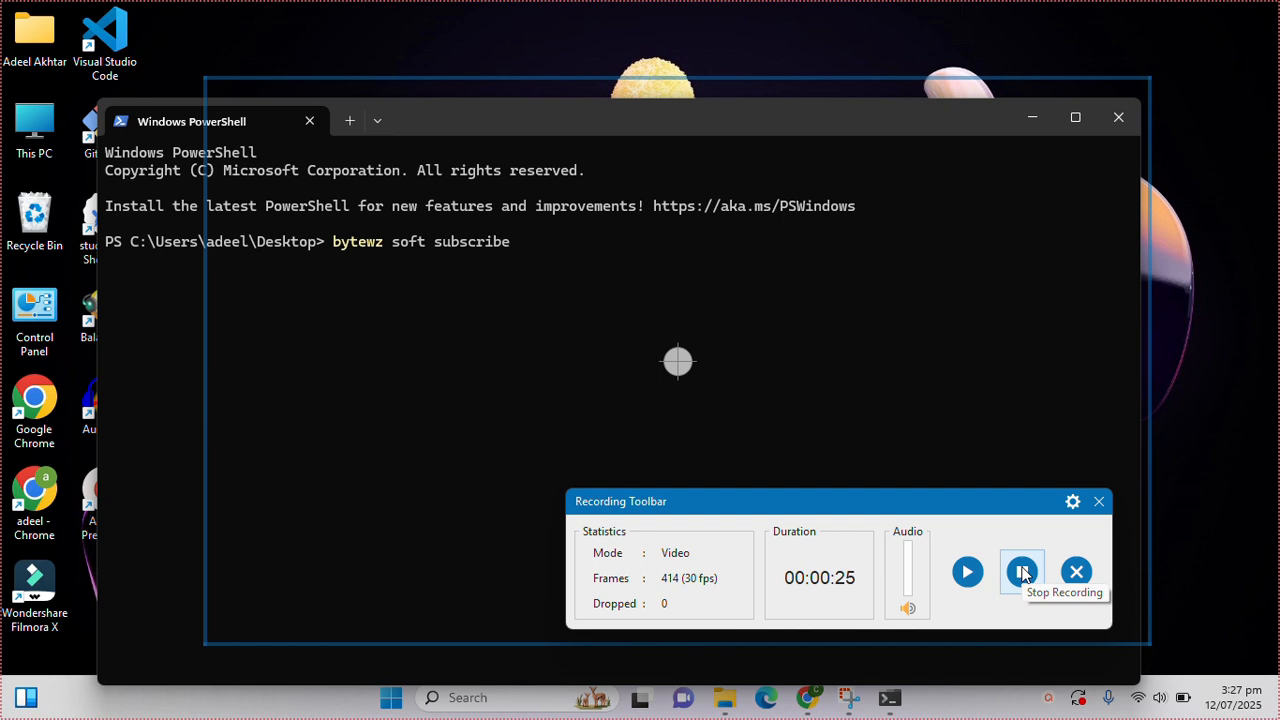
click(1021, 571)
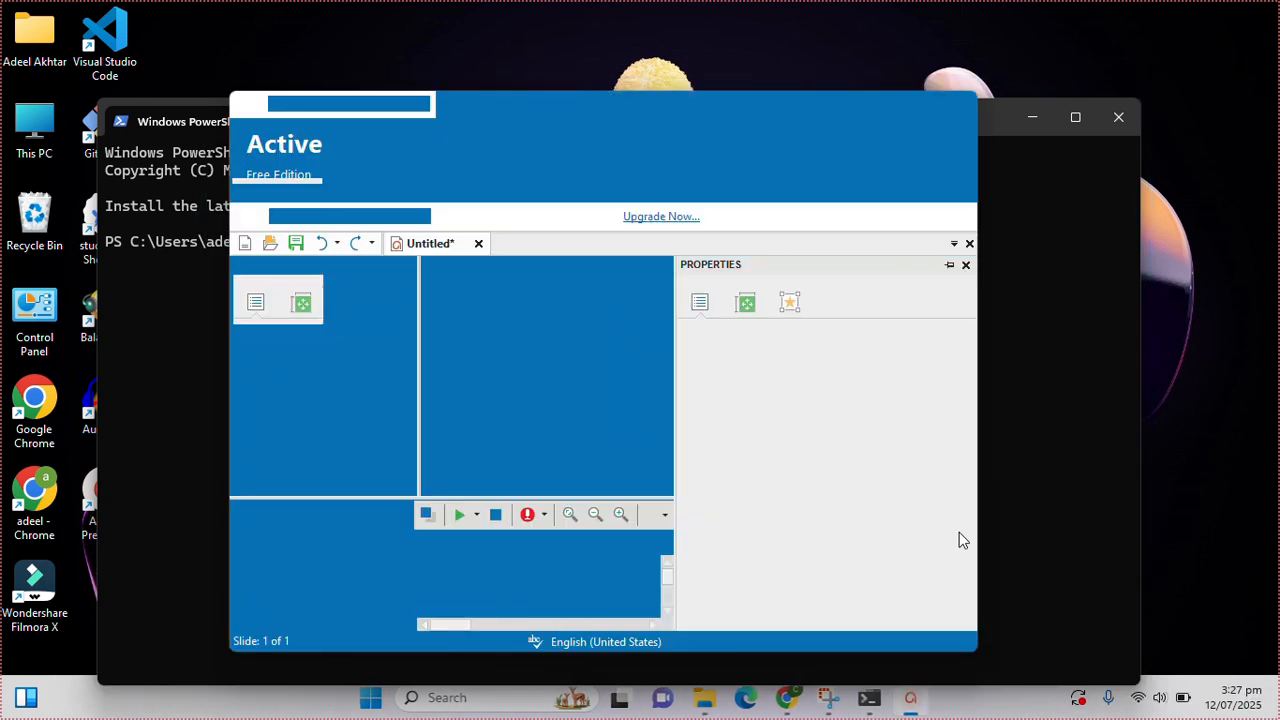
click(461, 516)
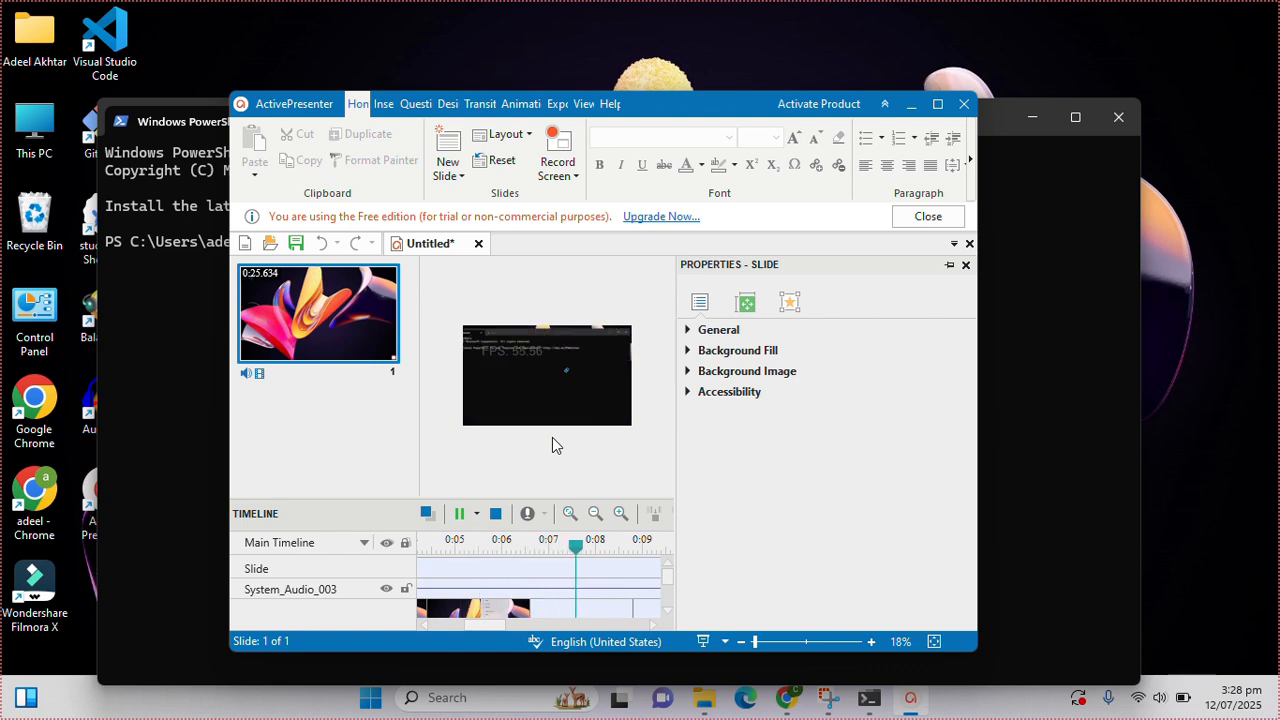
Set up a video export of the project in MP4 (H.264, AAC) format with Untitled.mp4 as the output file
click(555, 104)
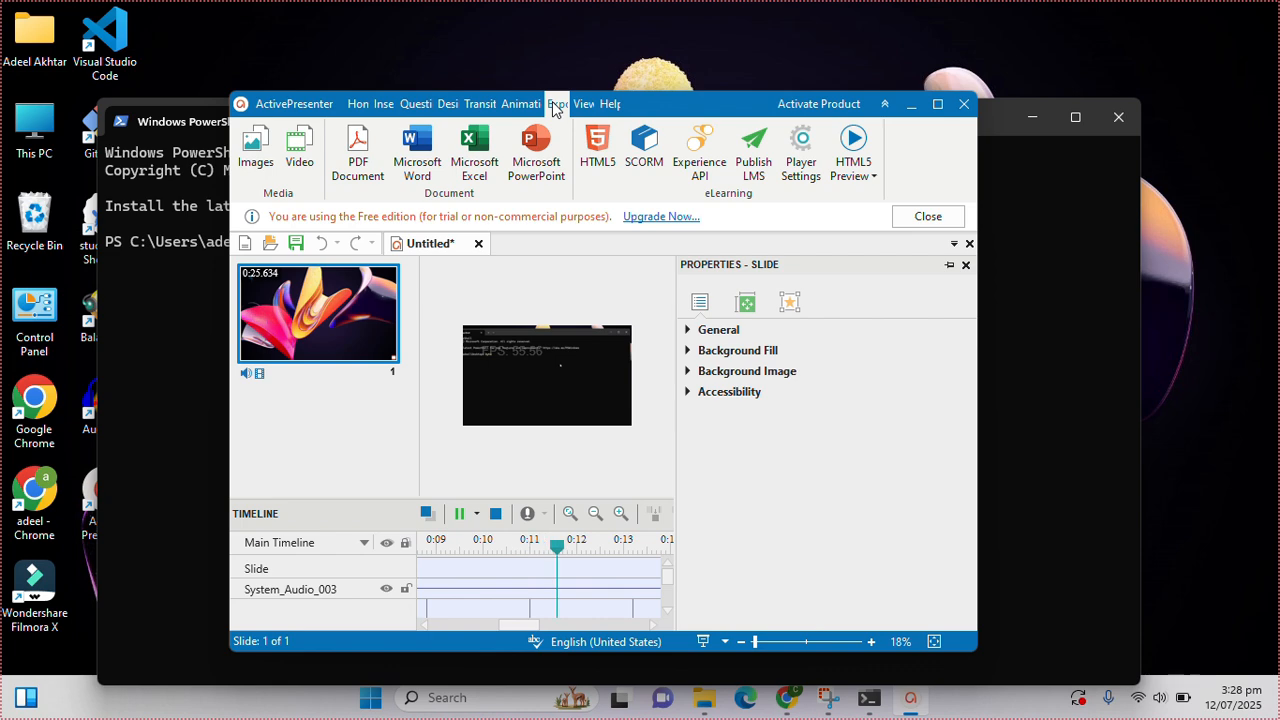
click(307, 160)
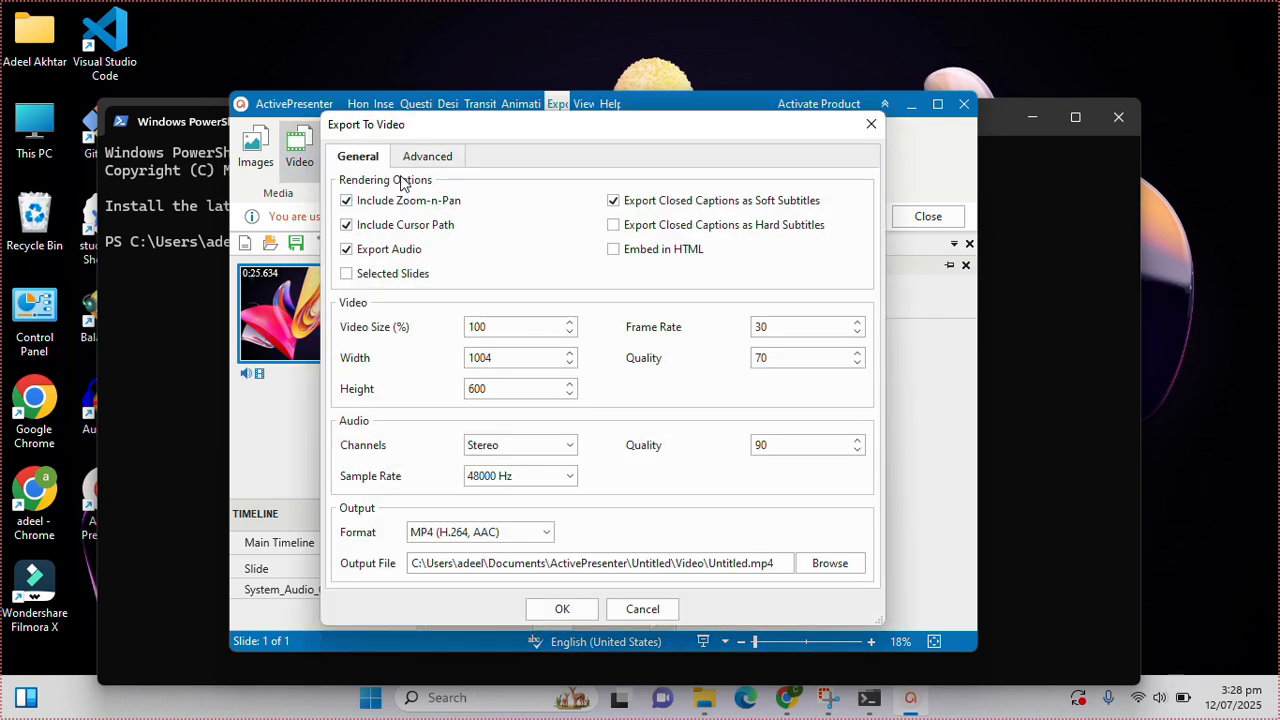
click(843, 566)
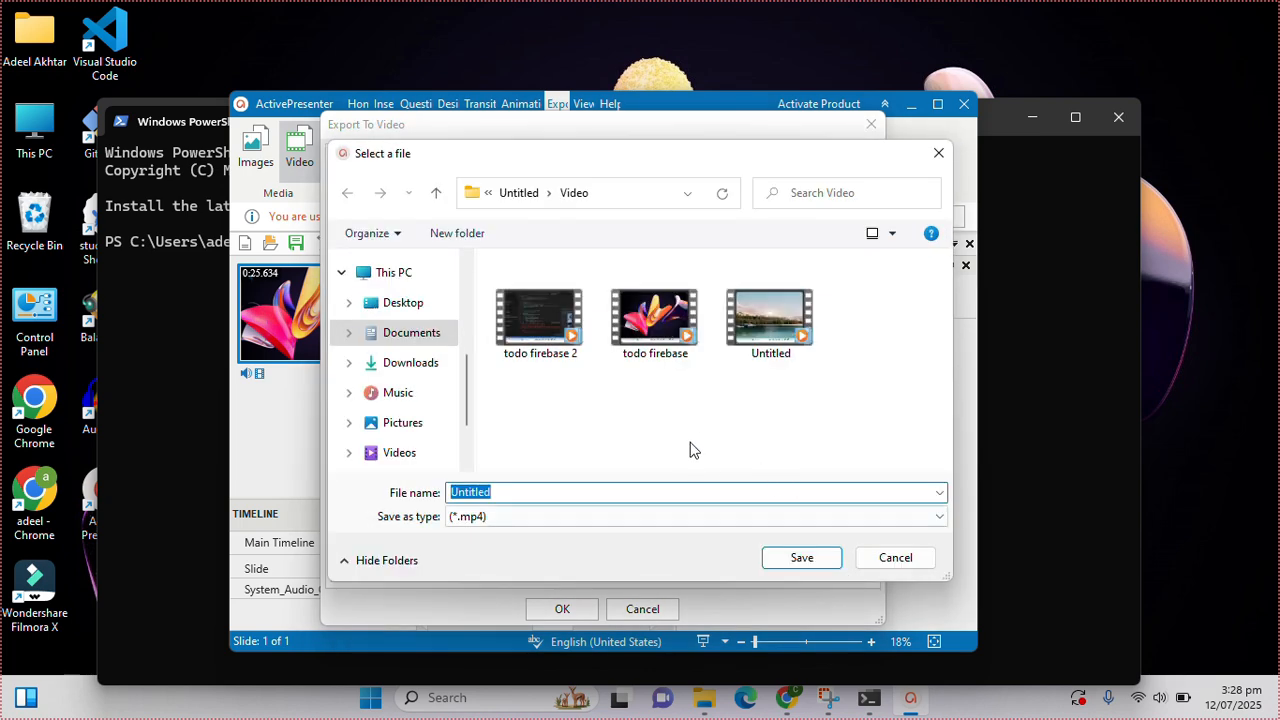
click(792, 562)
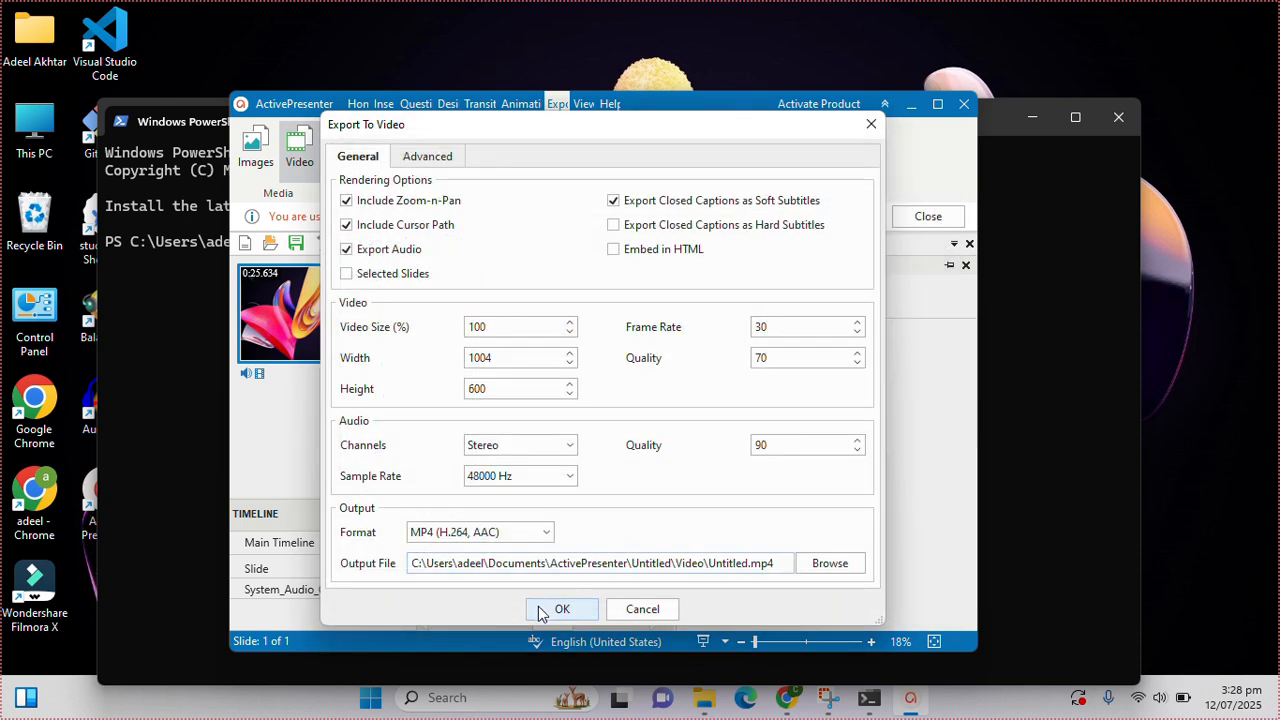
Run the video export, replacing the existing Untitled.mp4, and open the output in Windows Media Player
click(564, 609)
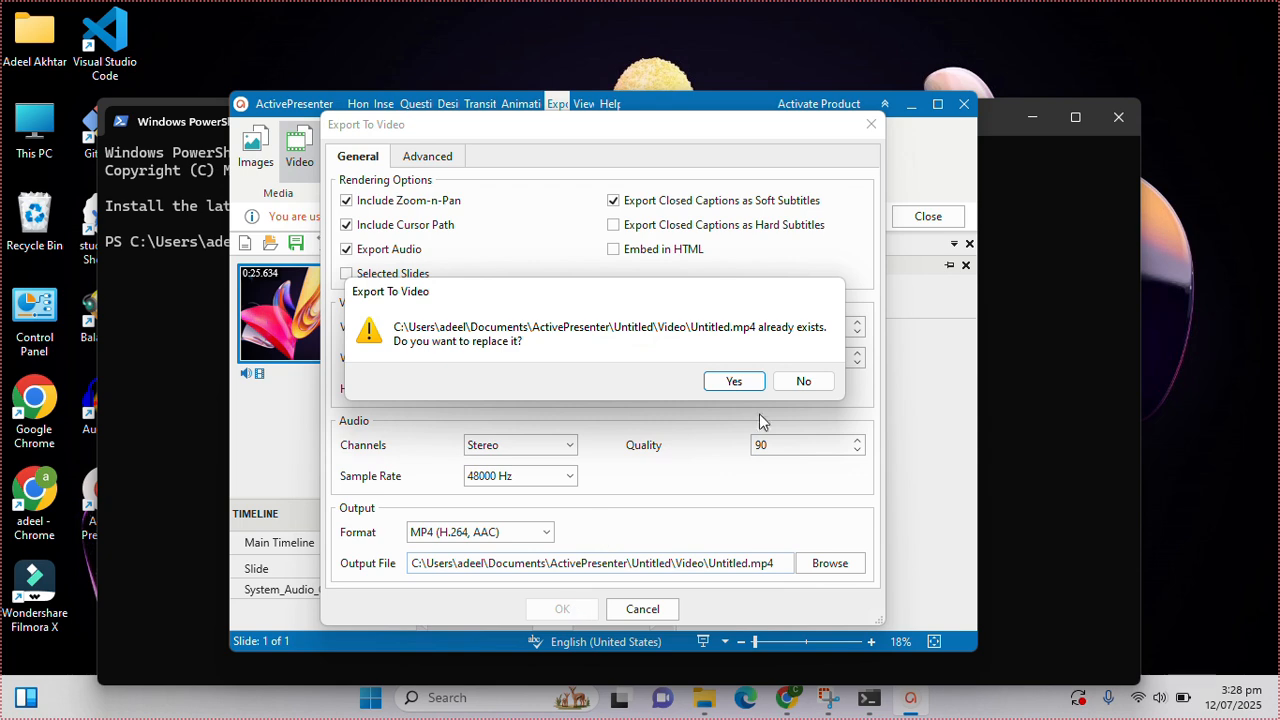
click(735, 381)
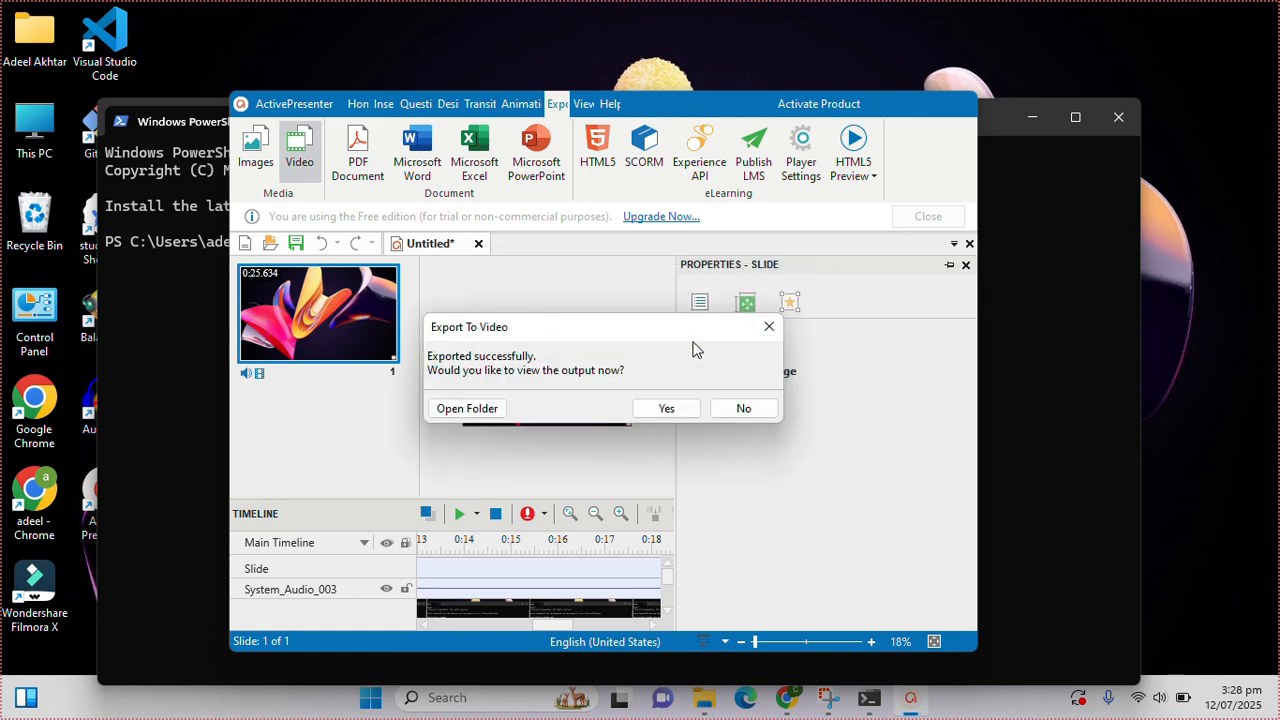
click(664, 409)
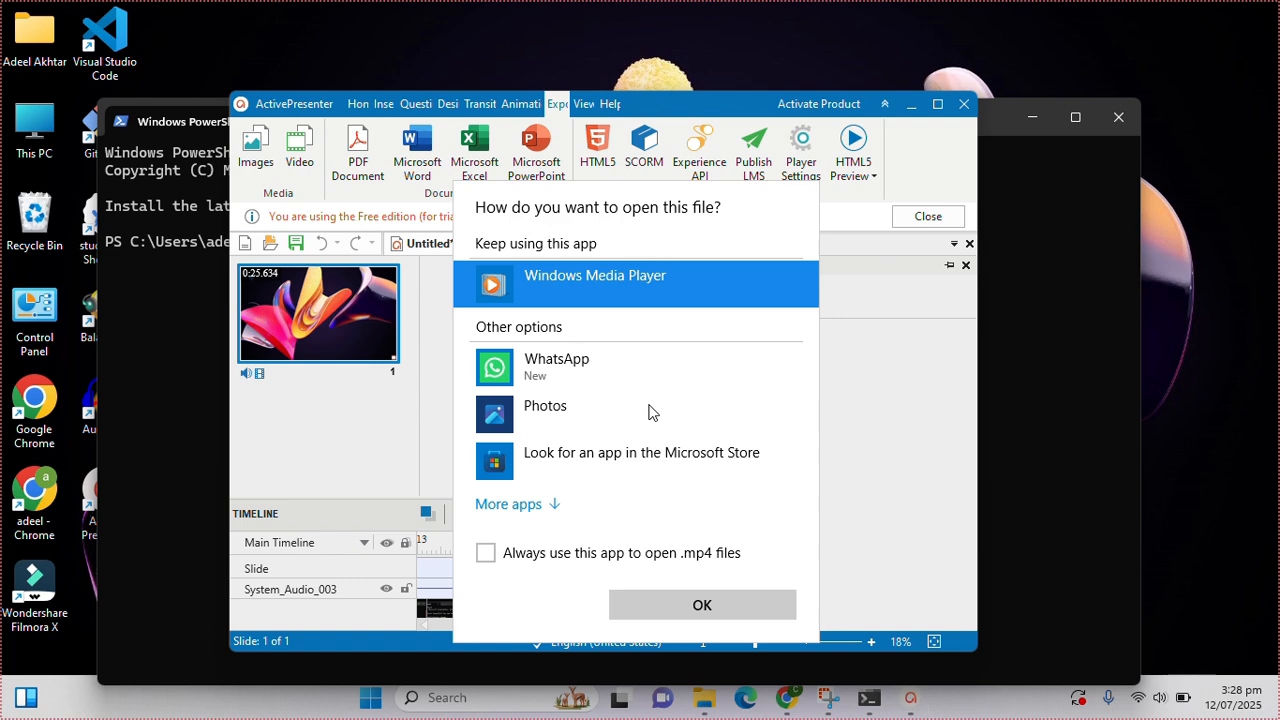
click(684, 612)
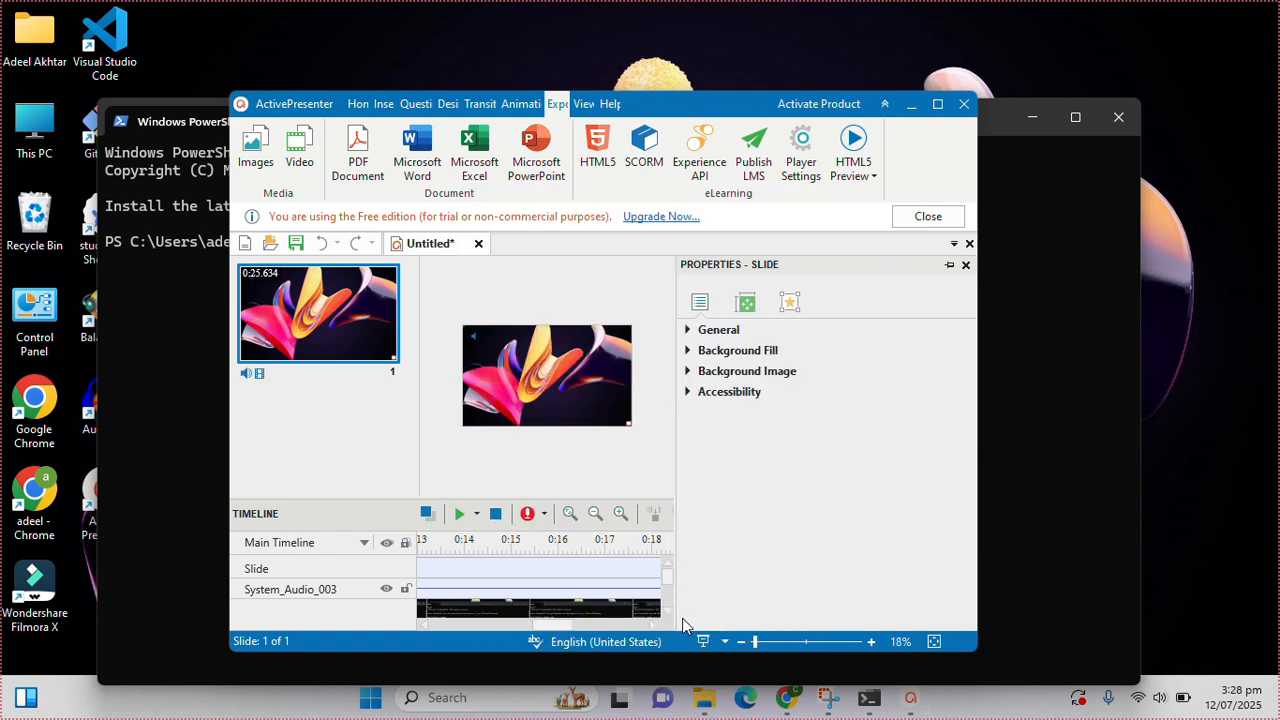
Close ActivePresenter without saving the project and close the PowerShell window behind it
click(963, 104)
click(643, 371)
click(1106, 114)
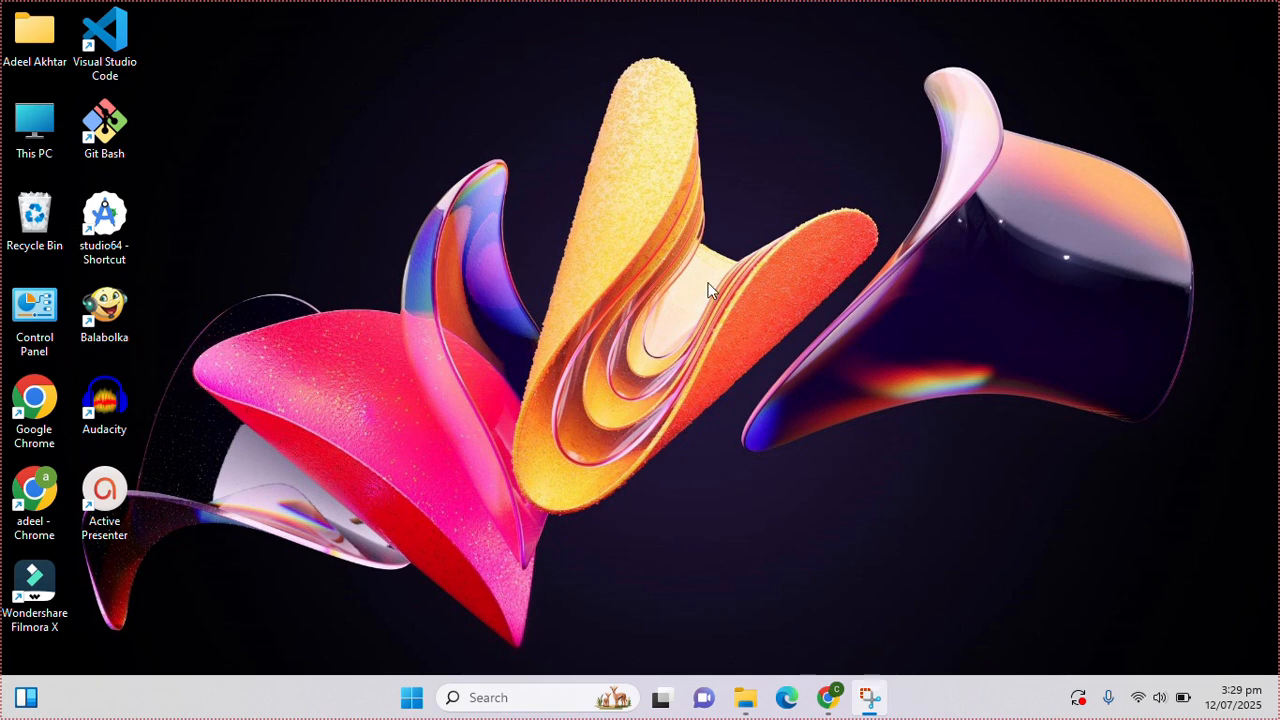
Relaunch ActivePresenter and start a full-screen video recording with audio on and the webcam off
double_click(113, 505)
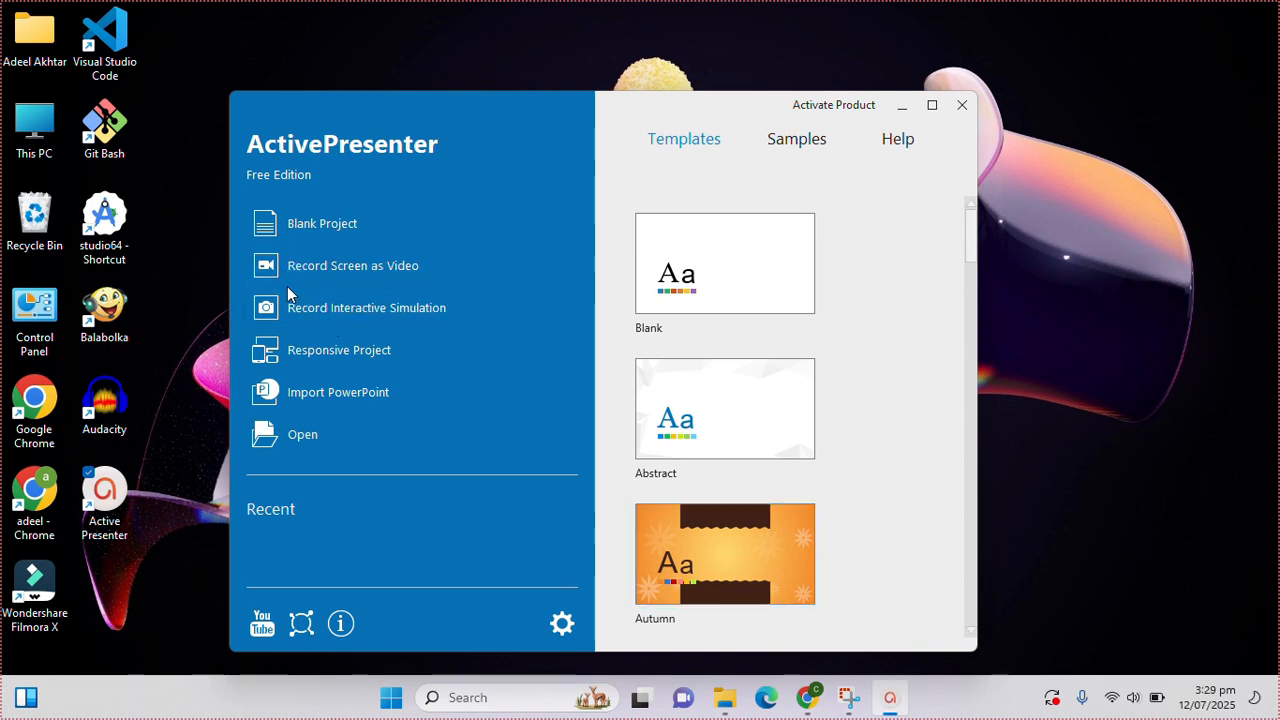
click(351, 278)
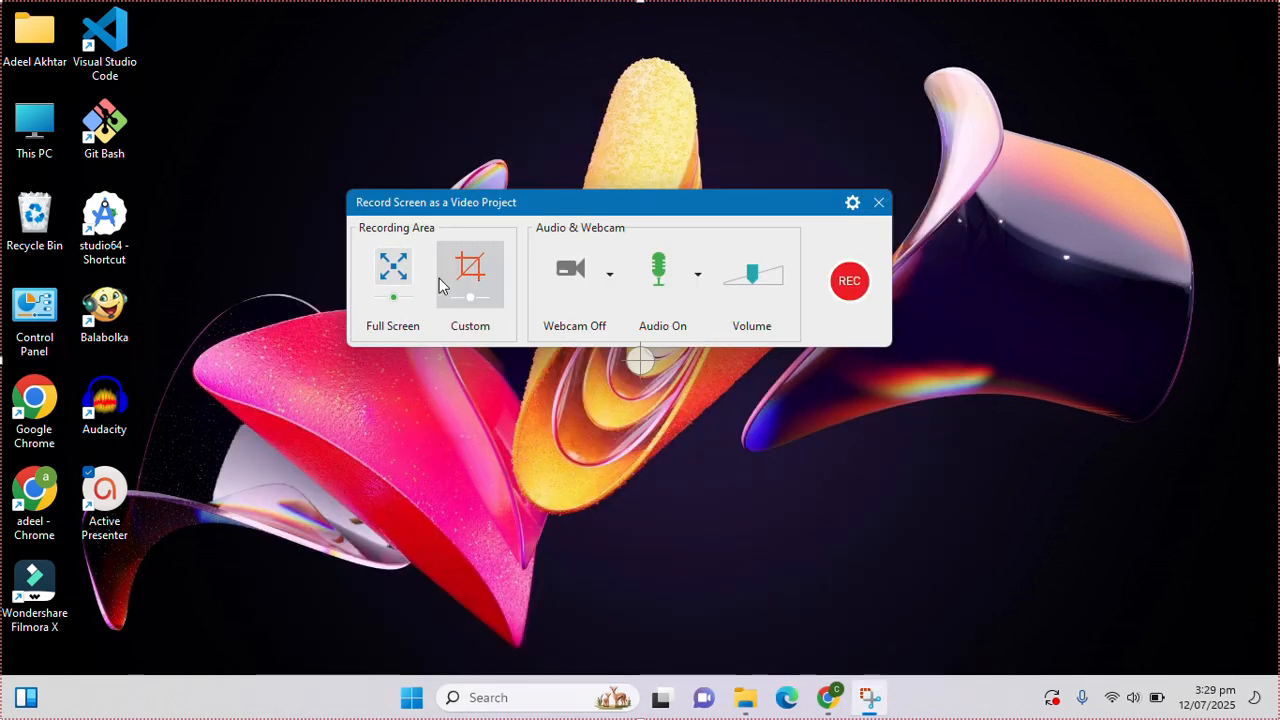
click(872, 256)
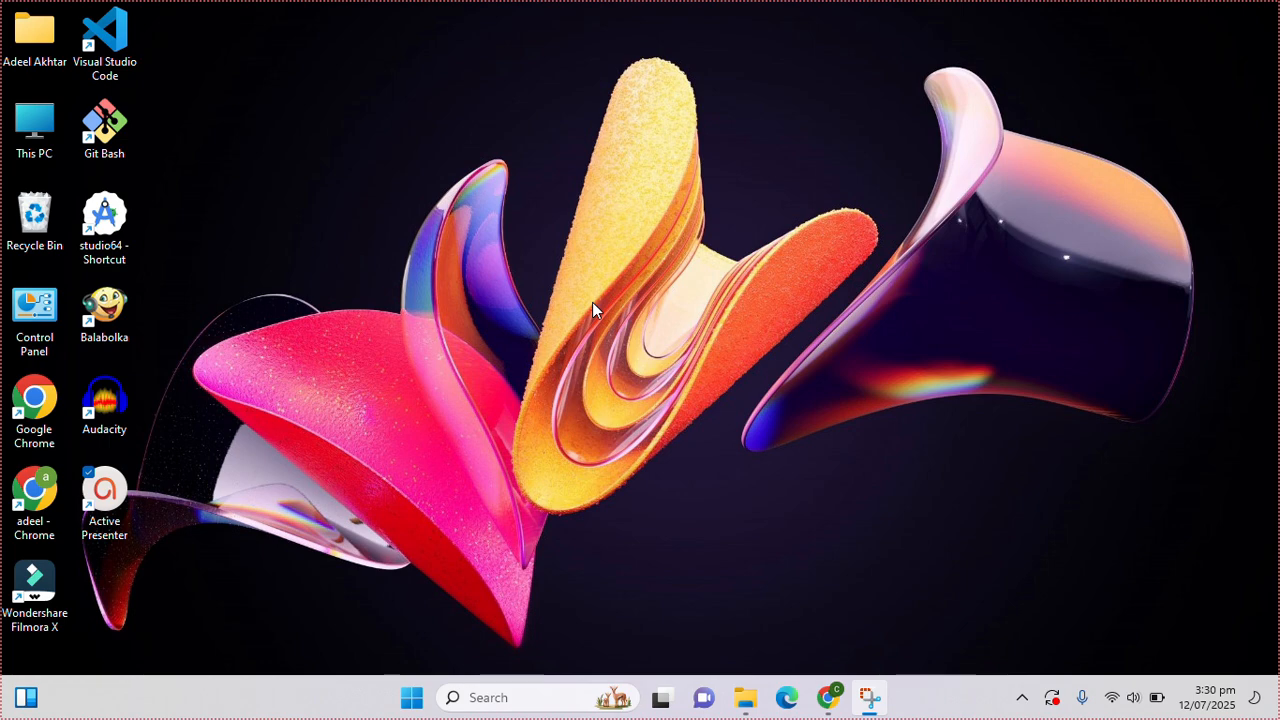
Open the Temp folder by running %temp% and permanently delete all of its items
key(super+r)
key(Return)
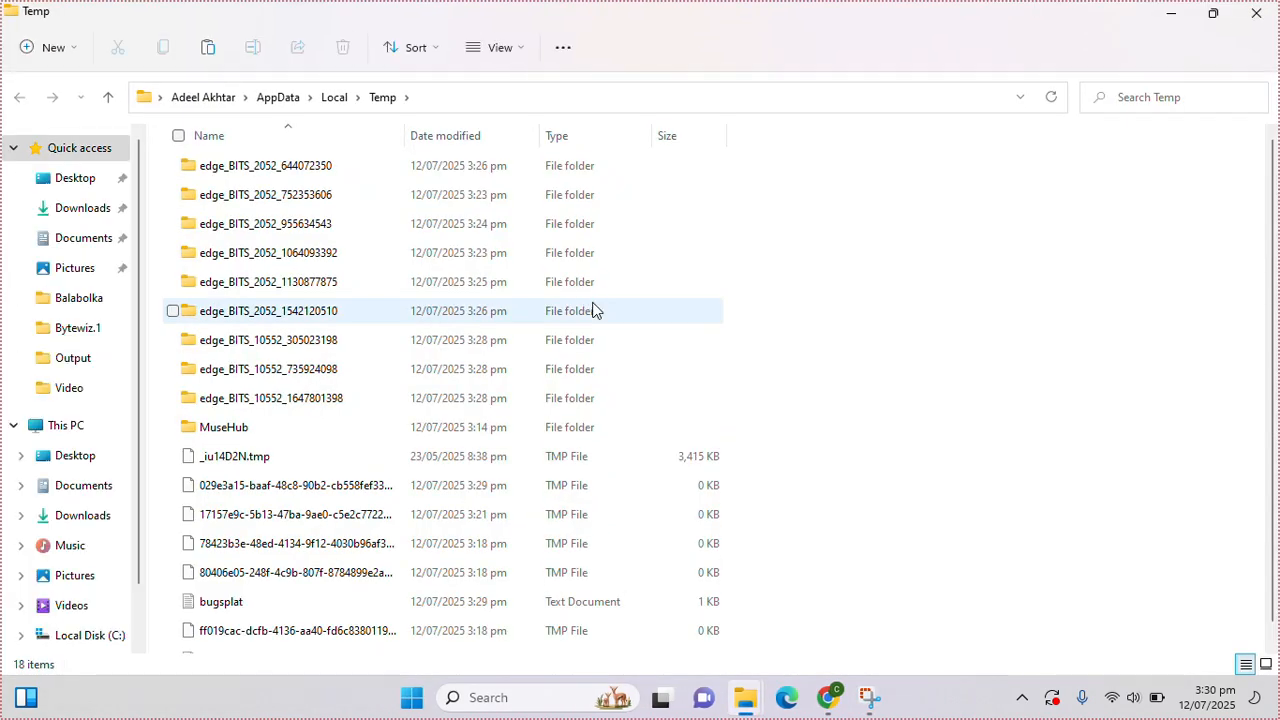
click(592, 310)
key(ctrl+a)
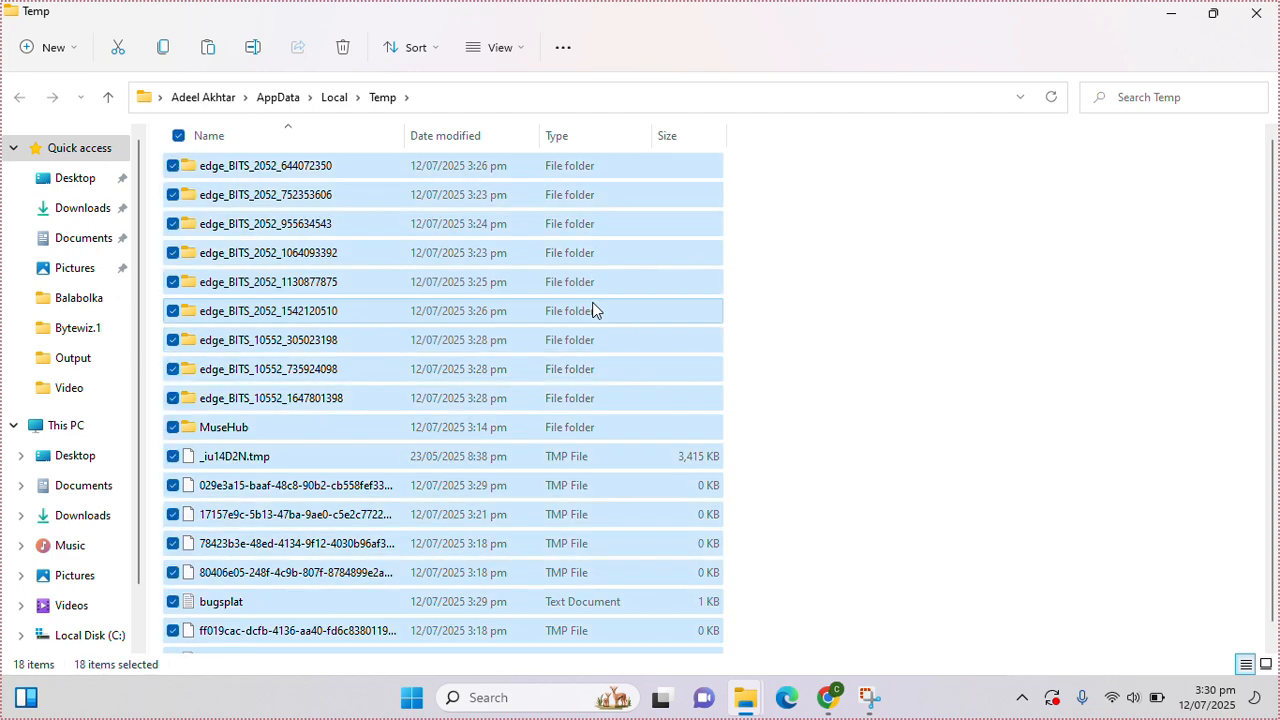
key(shift+Delete)
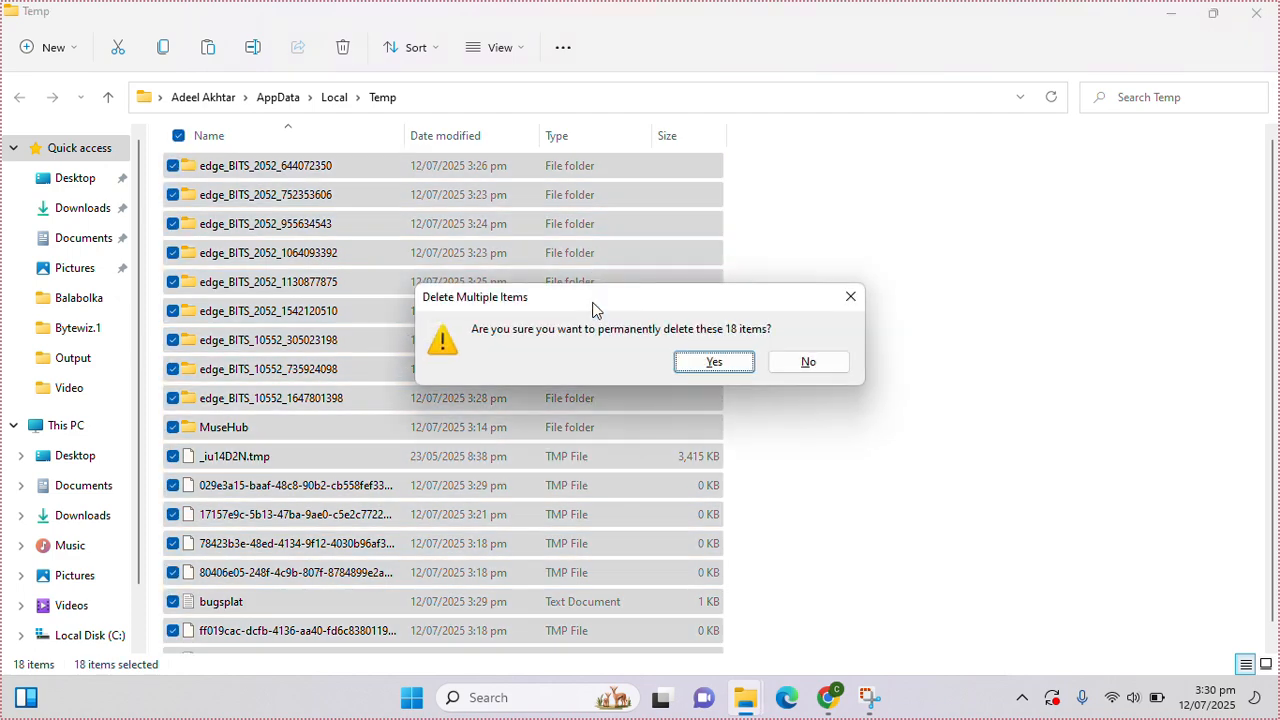
key(Return)
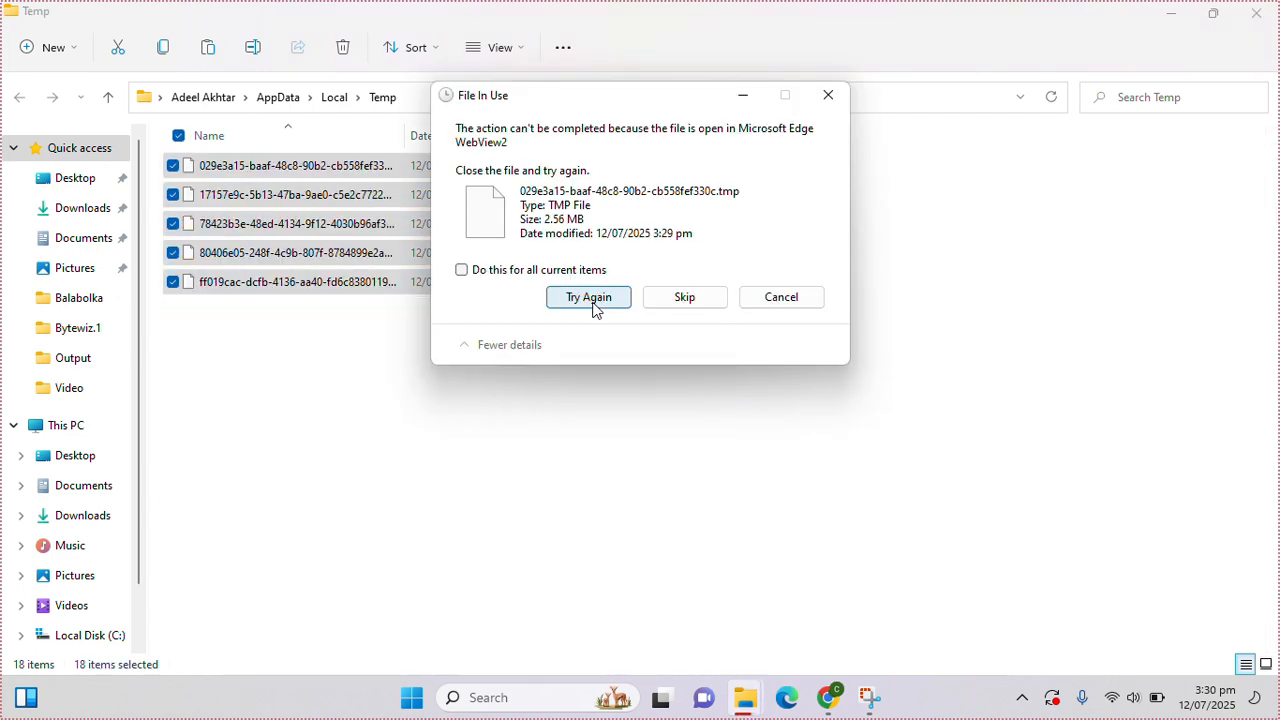
Retry and skip the locked temp file, close the Temp folder and cancel the rest of the deletion
click(593, 306)
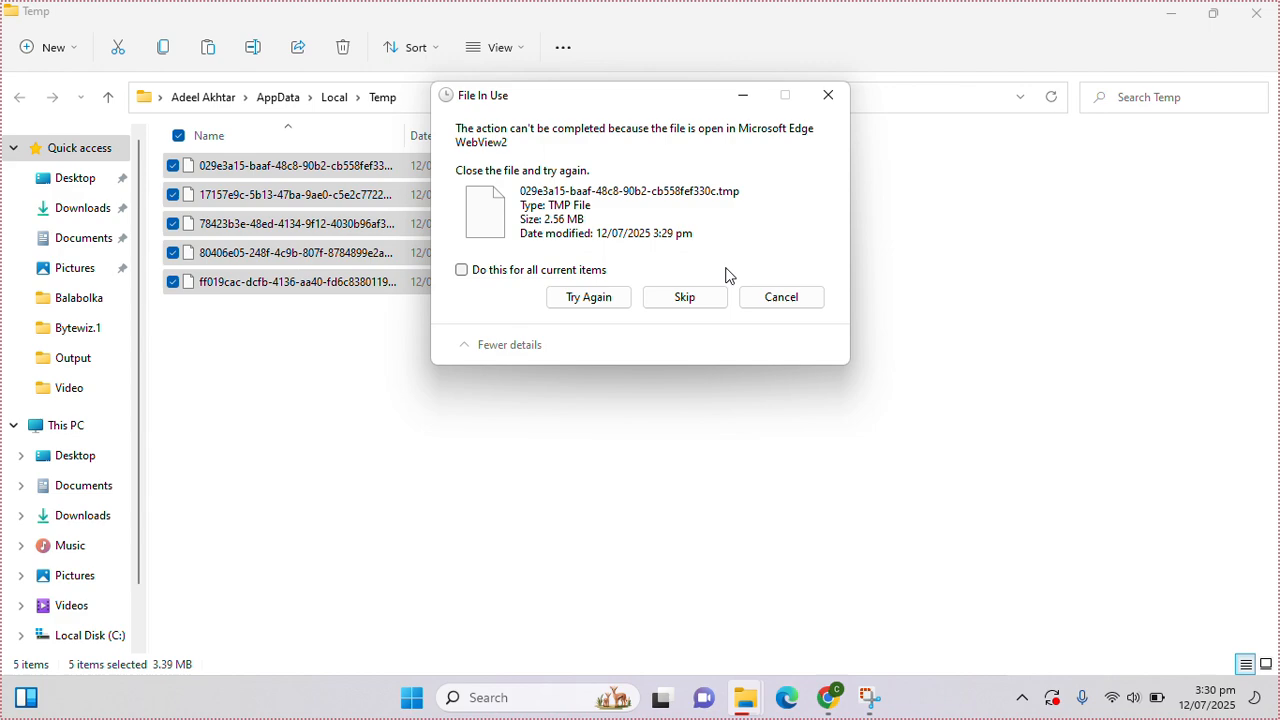
click(684, 300)
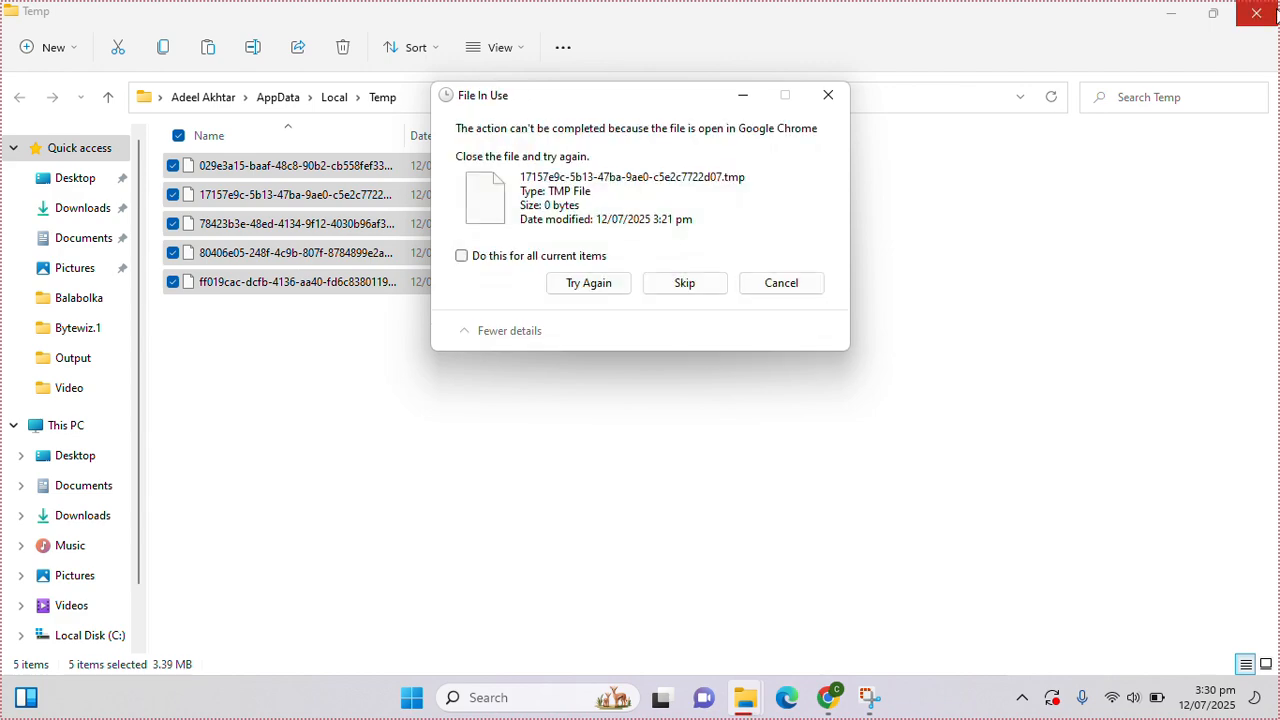
click(1257, 13)
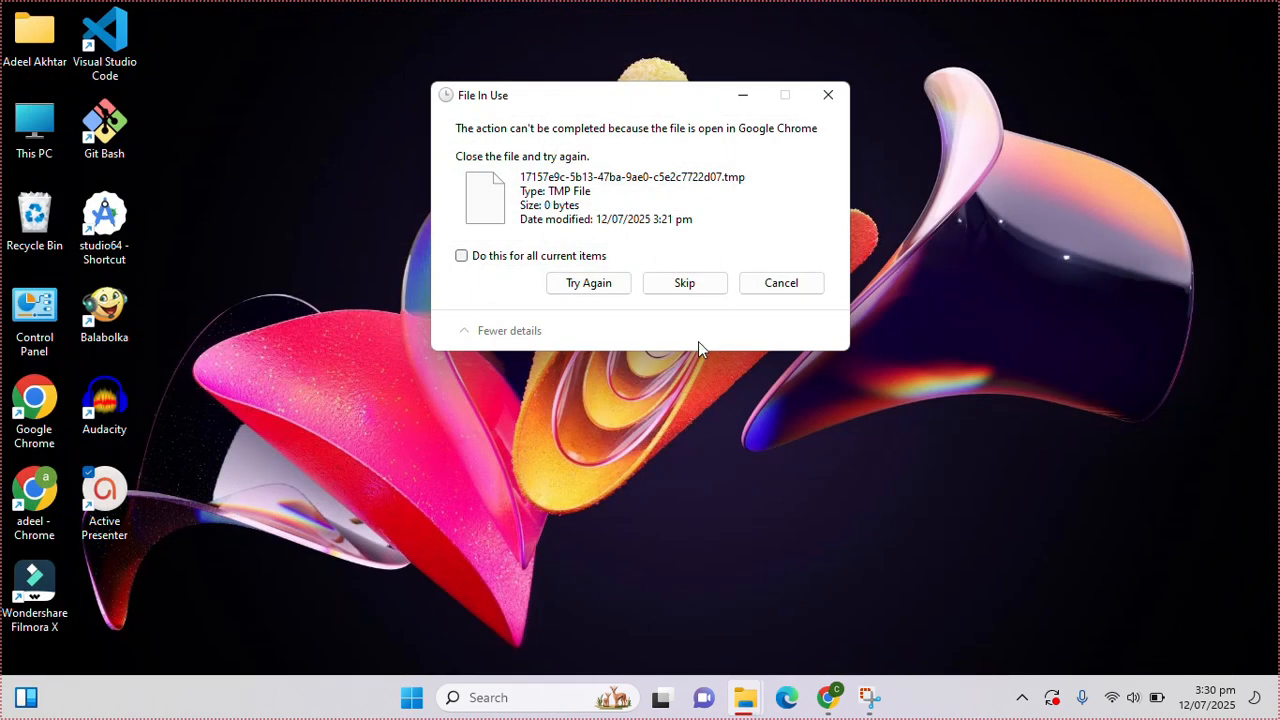
click(776, 287)
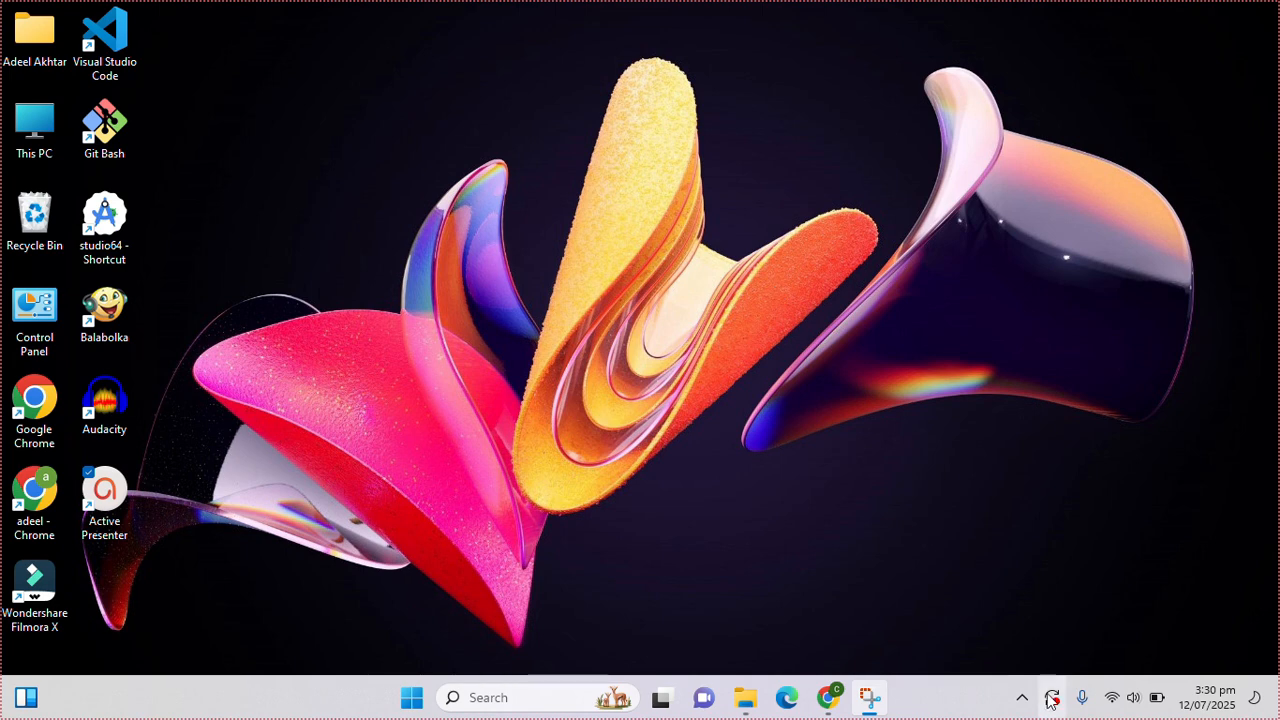
Stop the full-screen recording from its tray control, then play the captured video on the timeline and pause it
click(1022, 698)
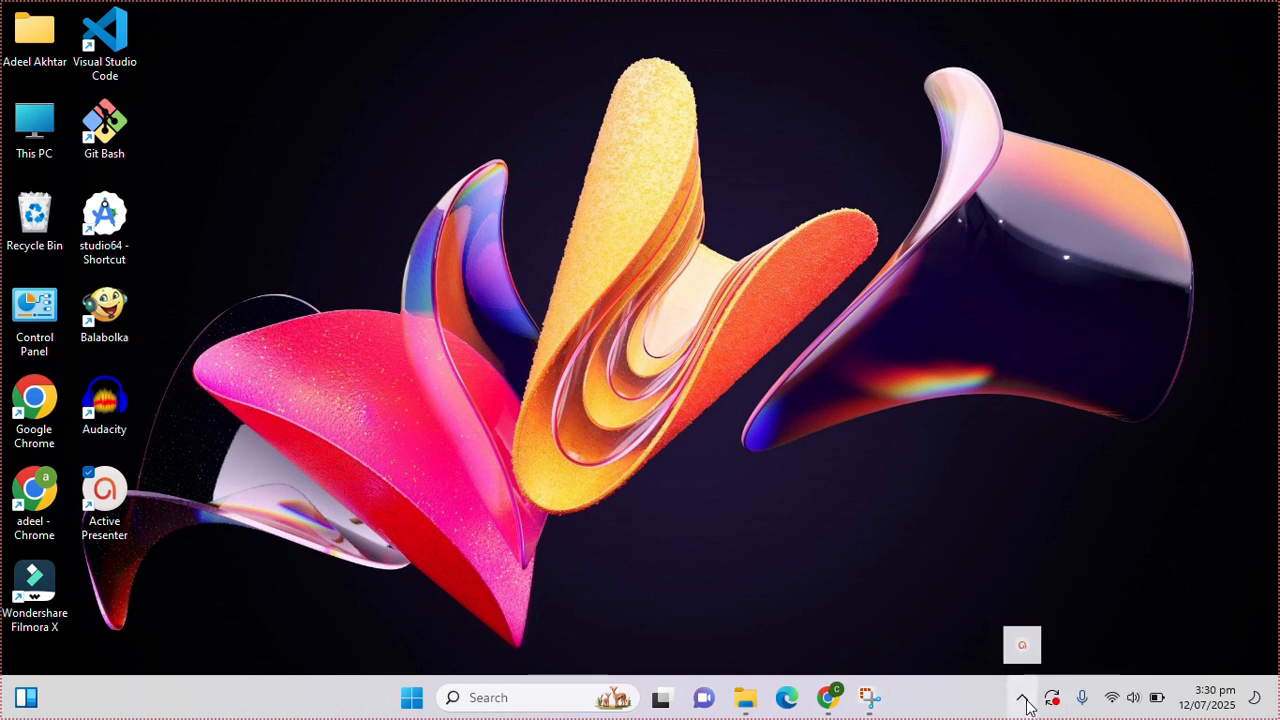
click(1024, 646)
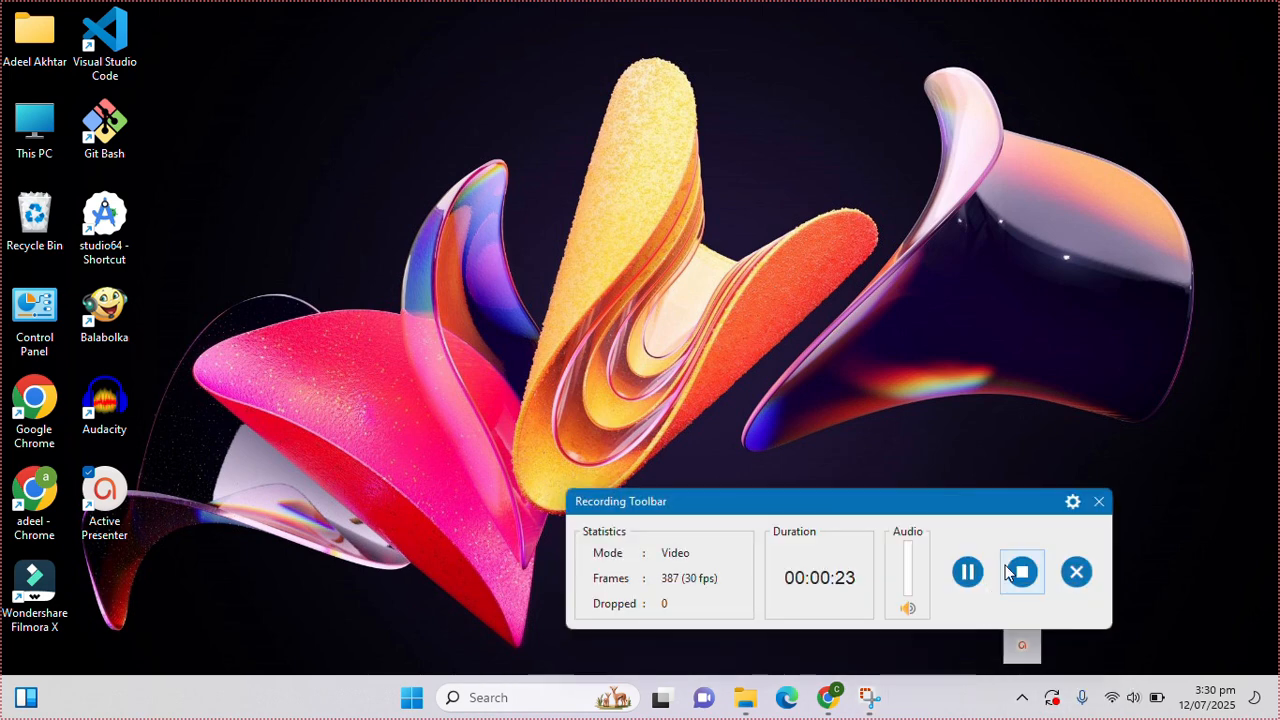
click(1022, 572)
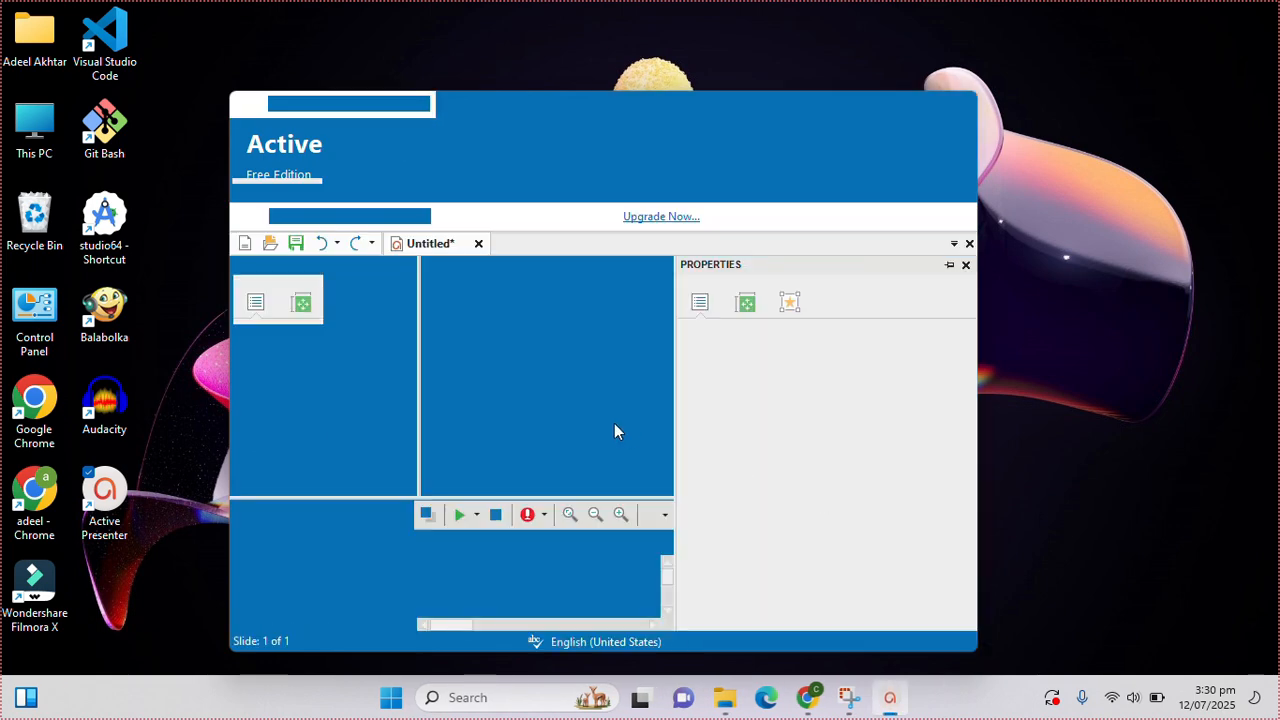
click(458, 514)
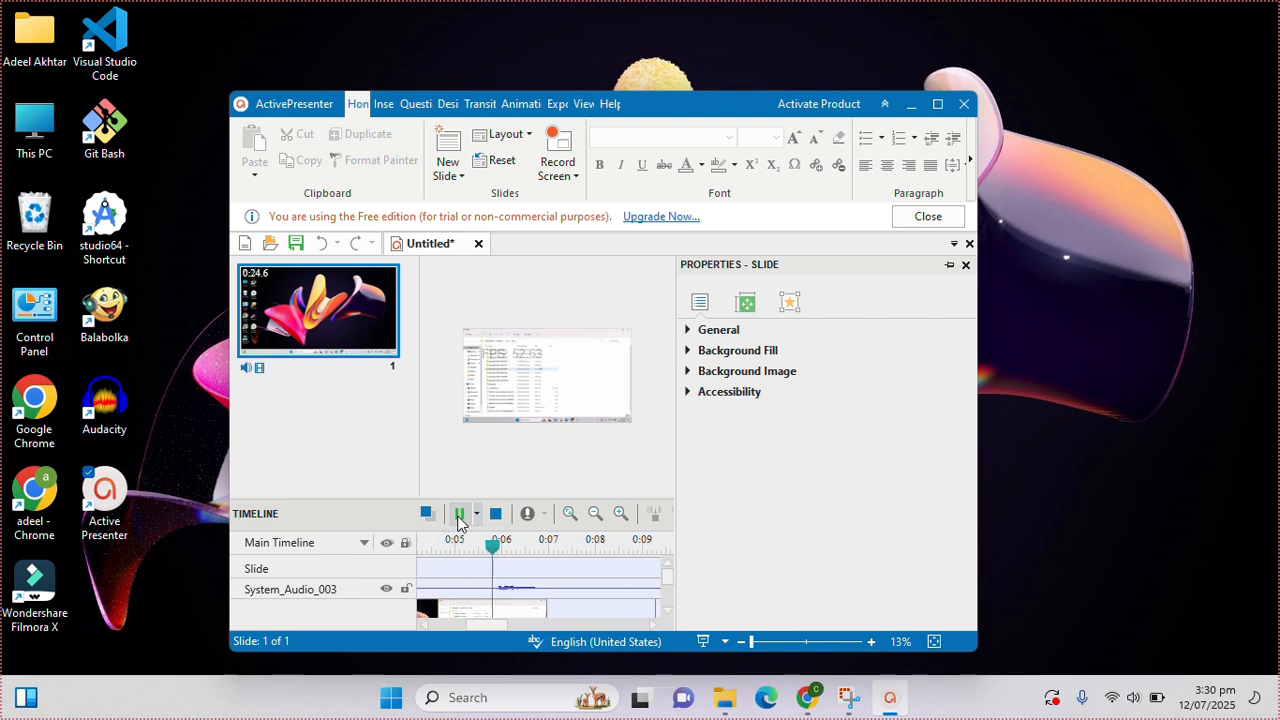
click(460, 516)
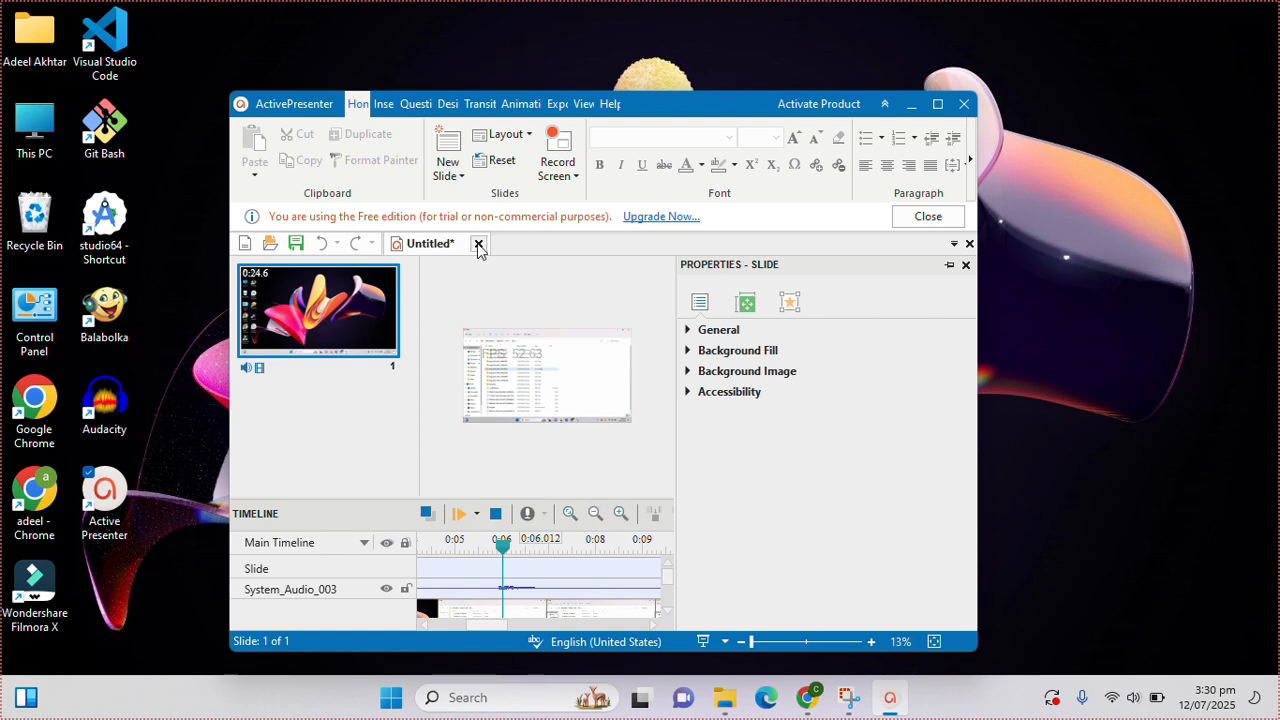
Export the project as an MP4 (H.264, AAC) video with the file name Untitled 2 and open the output folder
click(557, 104)
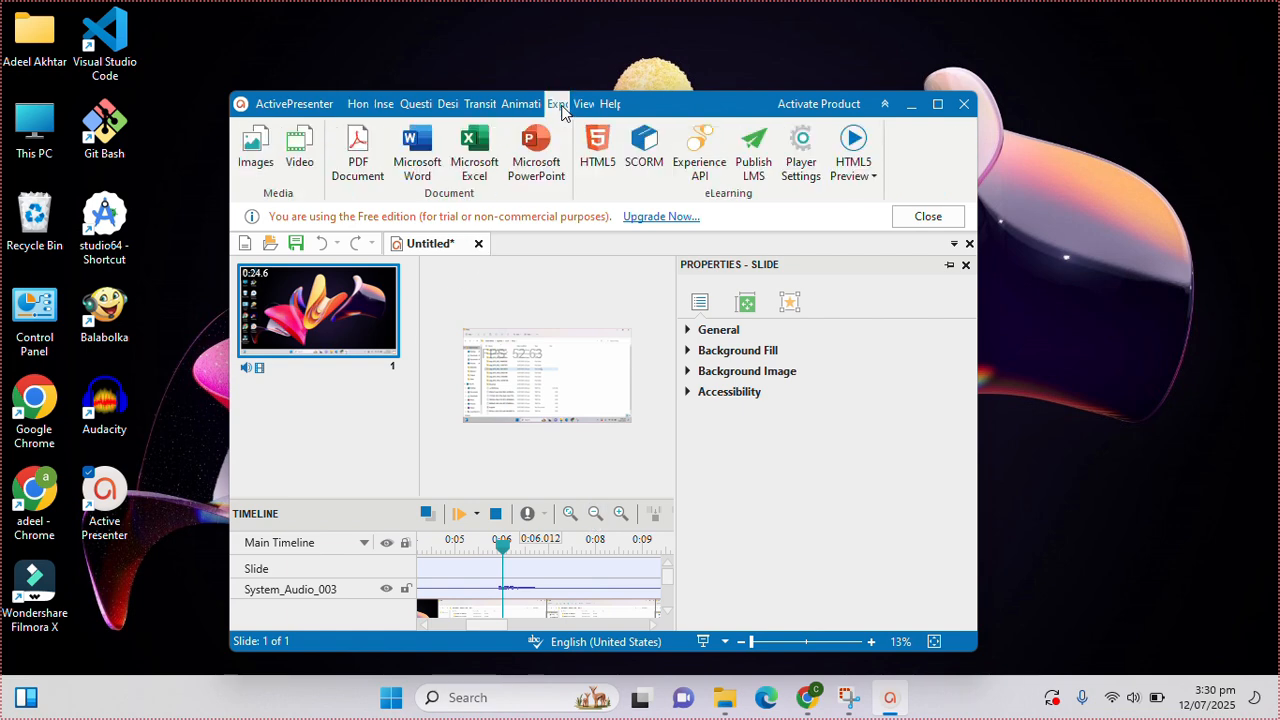
click(298, 155)
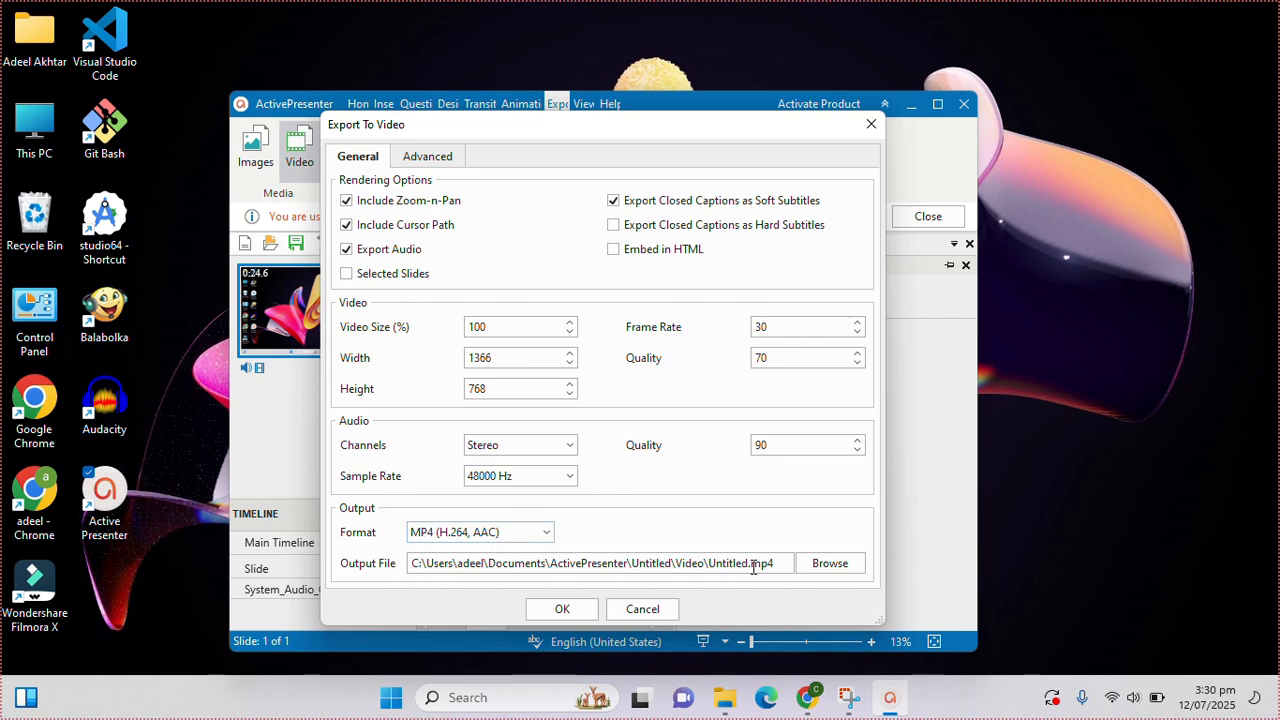
click(828, 564)
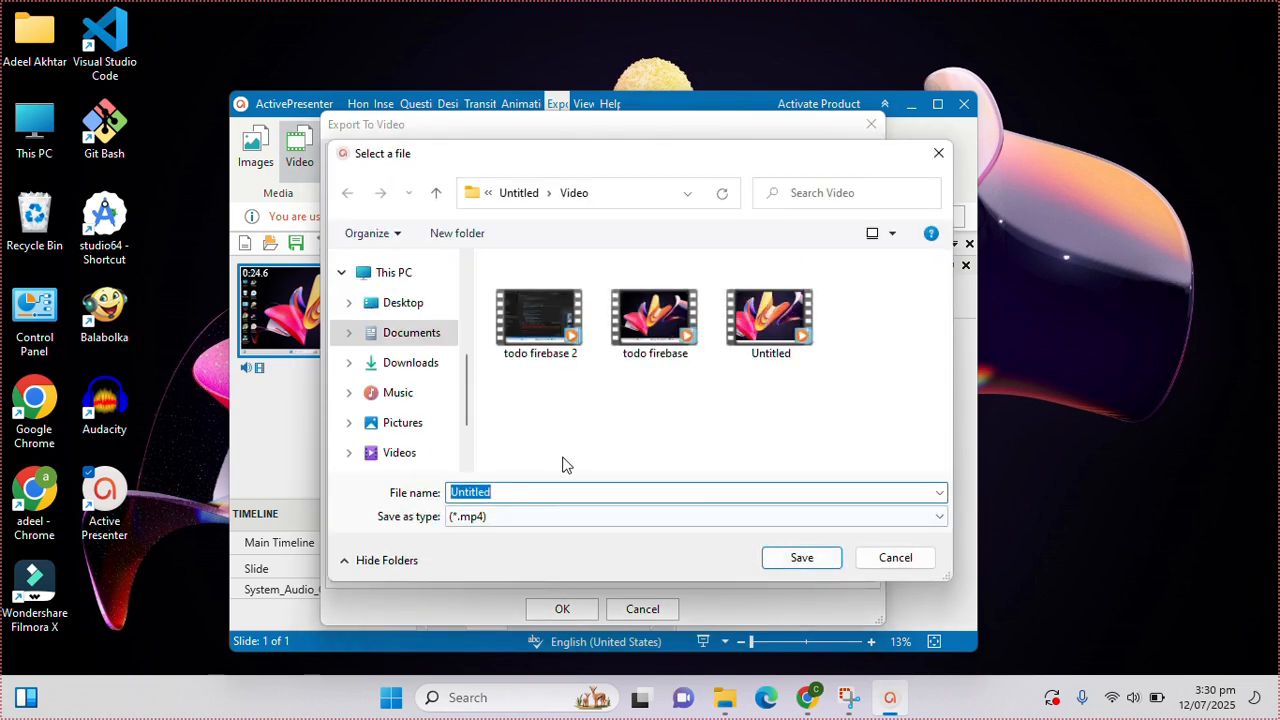
click(540, 500)
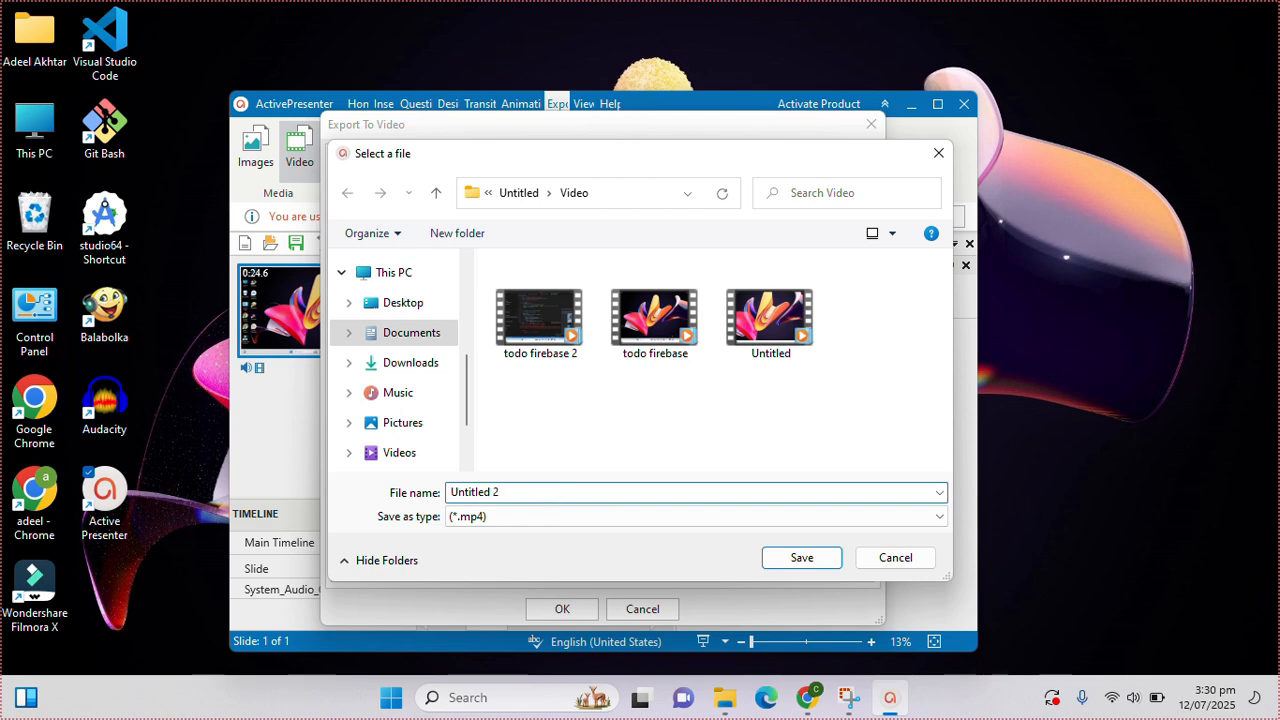
click(816, 557)
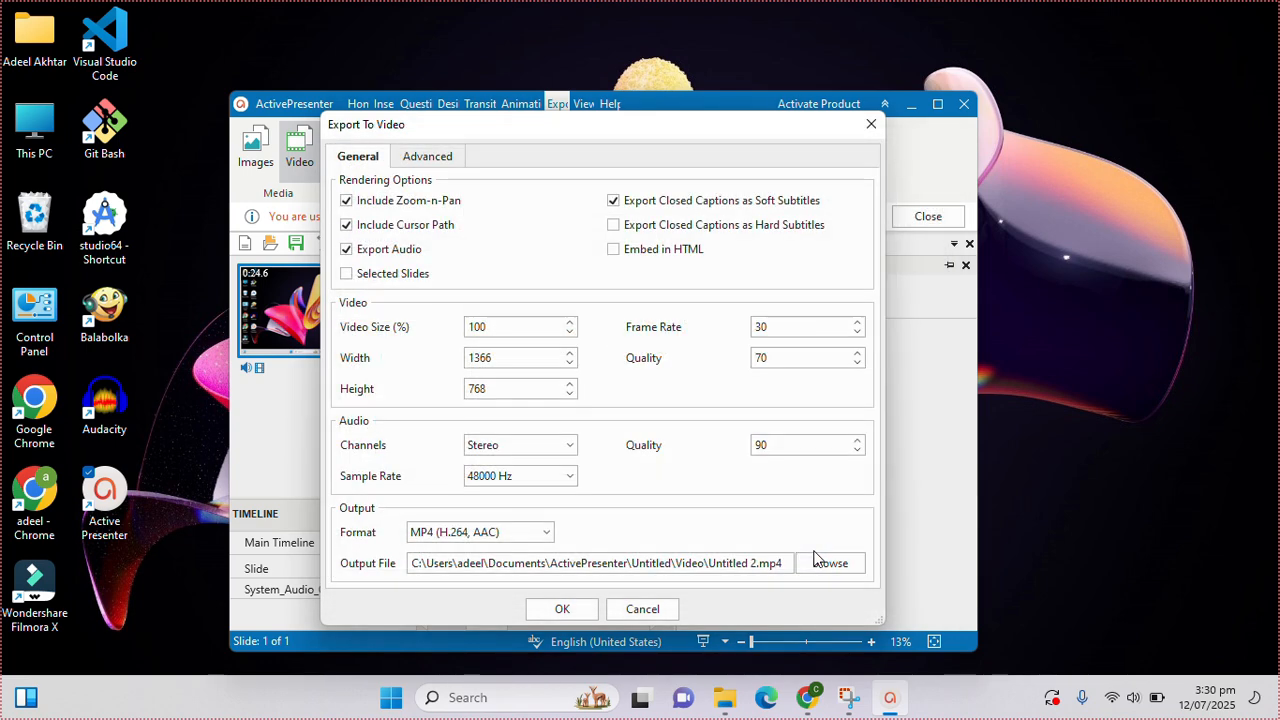
click(562, 609)
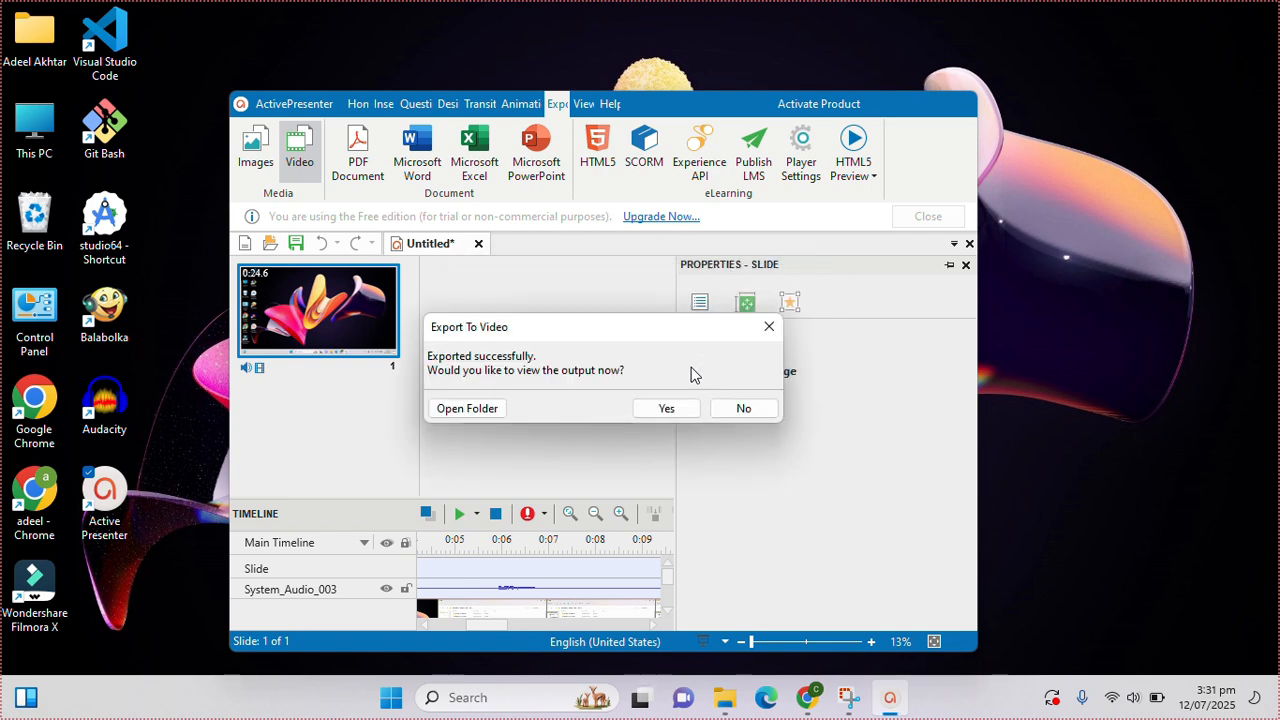
click(467, 408)
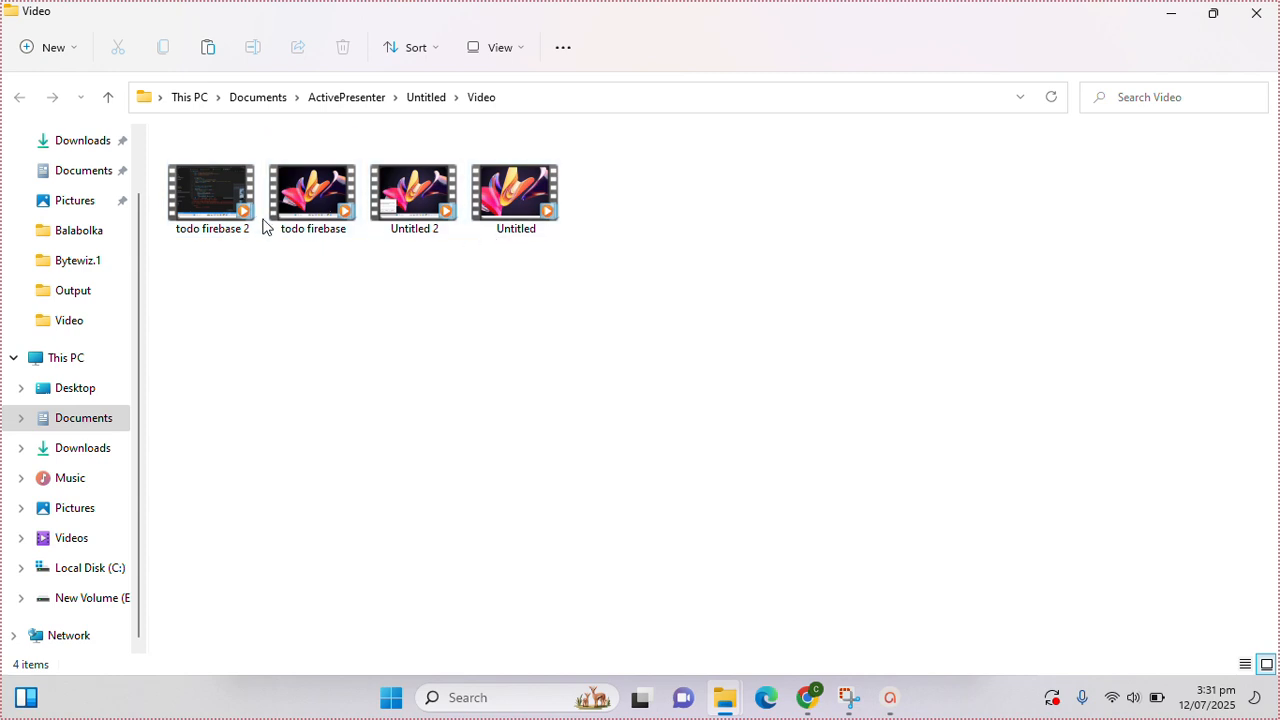
Open the exported Untitled video in Photos, play it while skipping ahead to near its end, and close the player
click(530, 218)
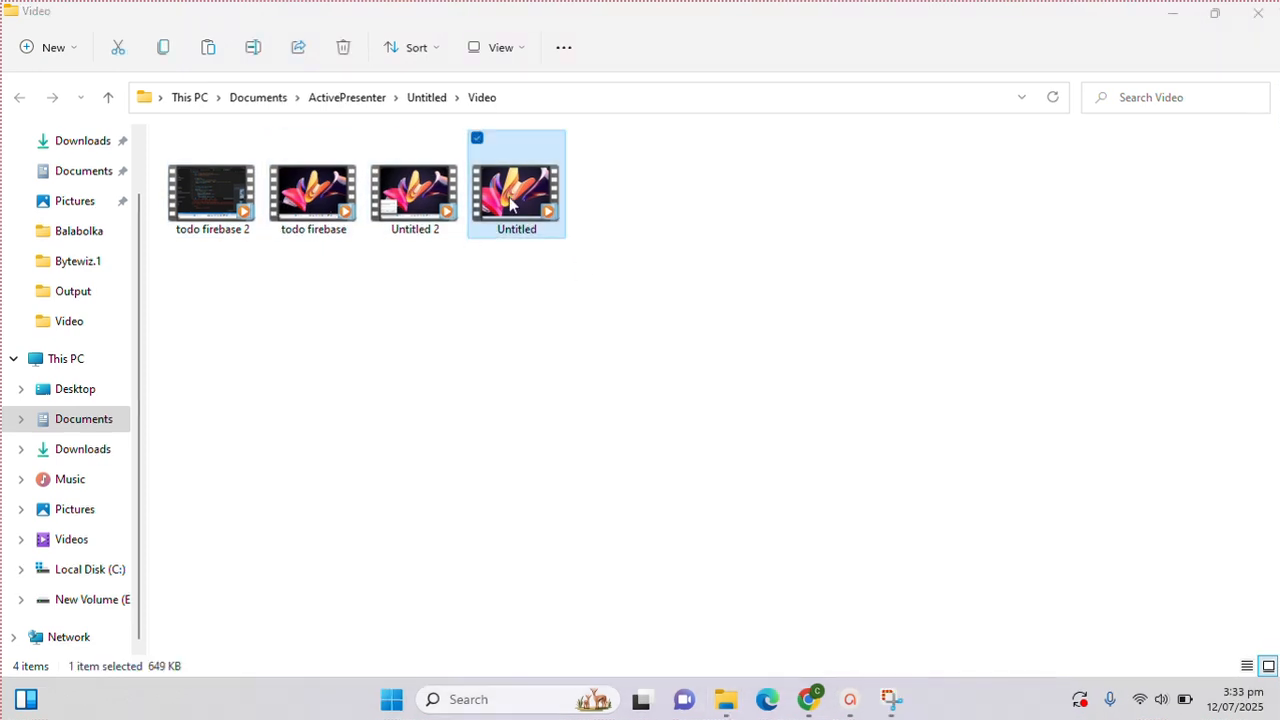
right_click(512, 203)
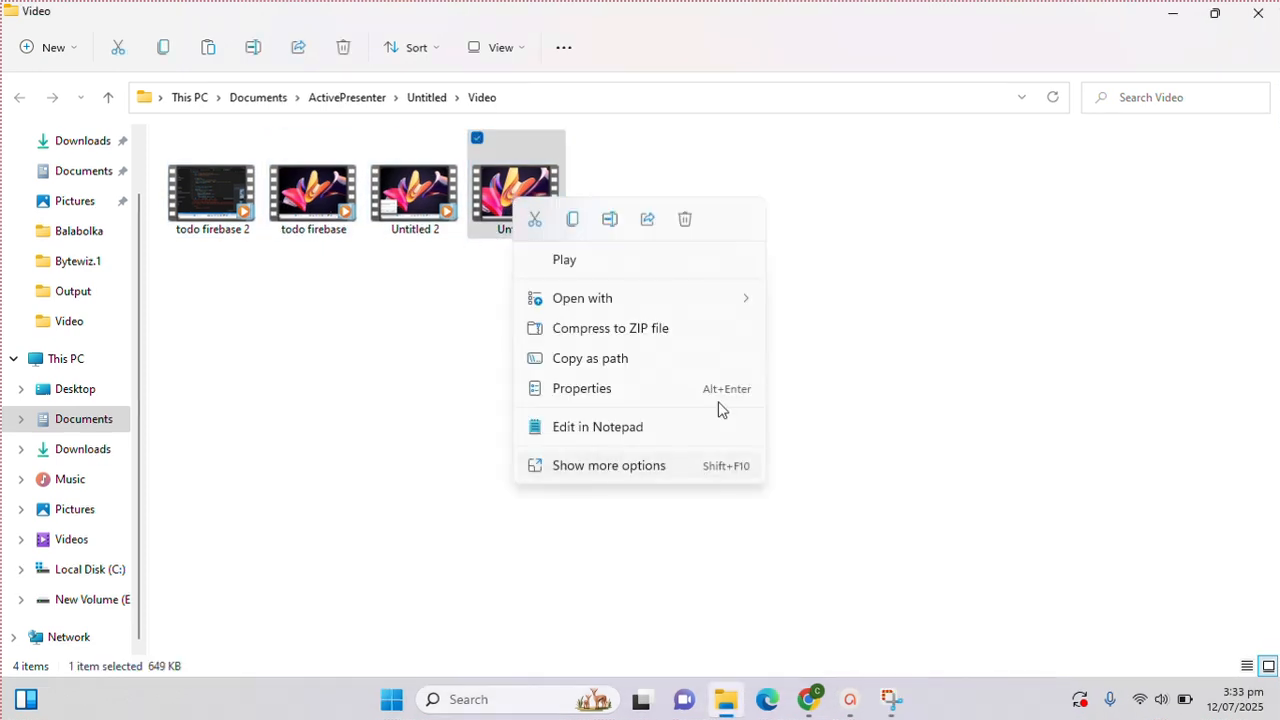
mouse_move(715, 305)
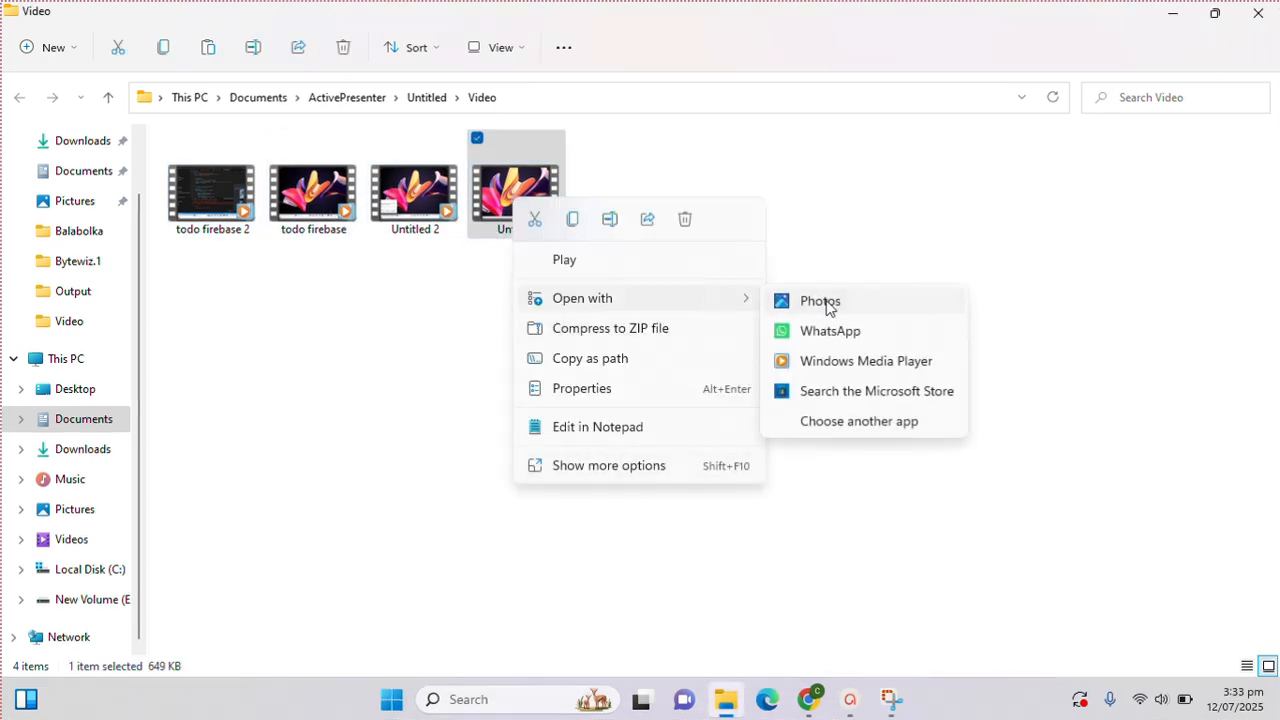
click(826, 306)
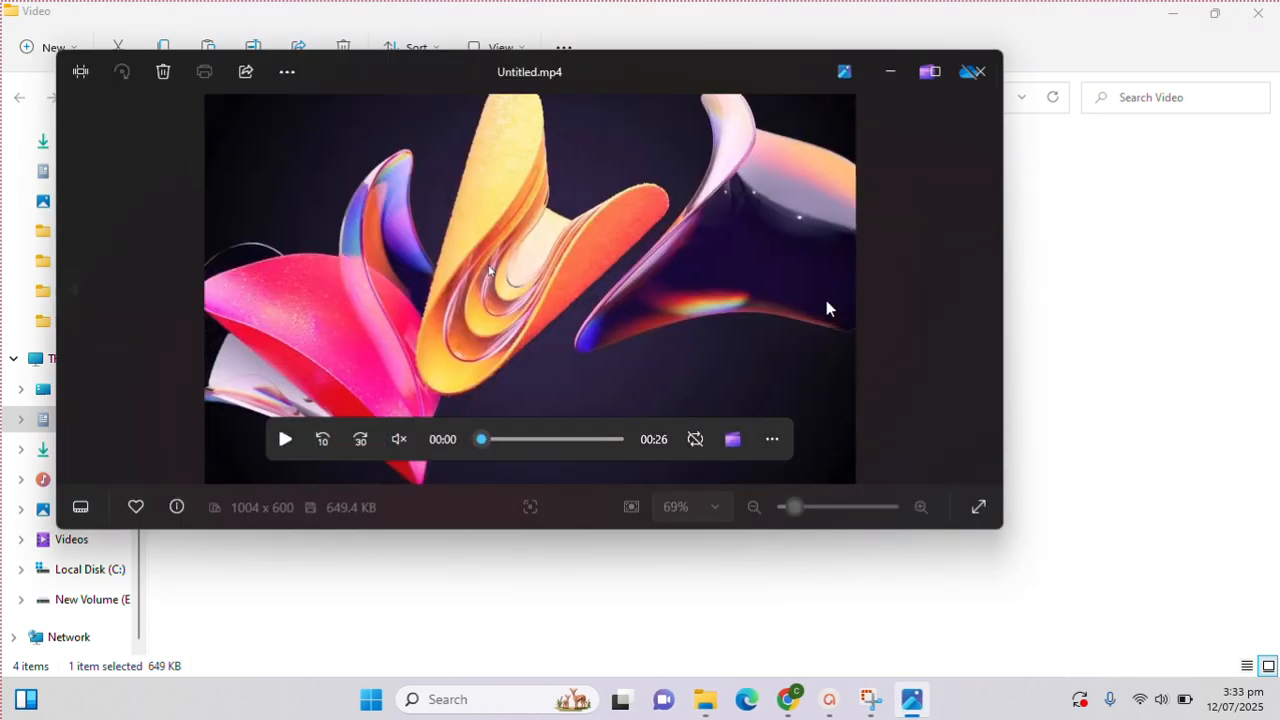
click(293, 444)
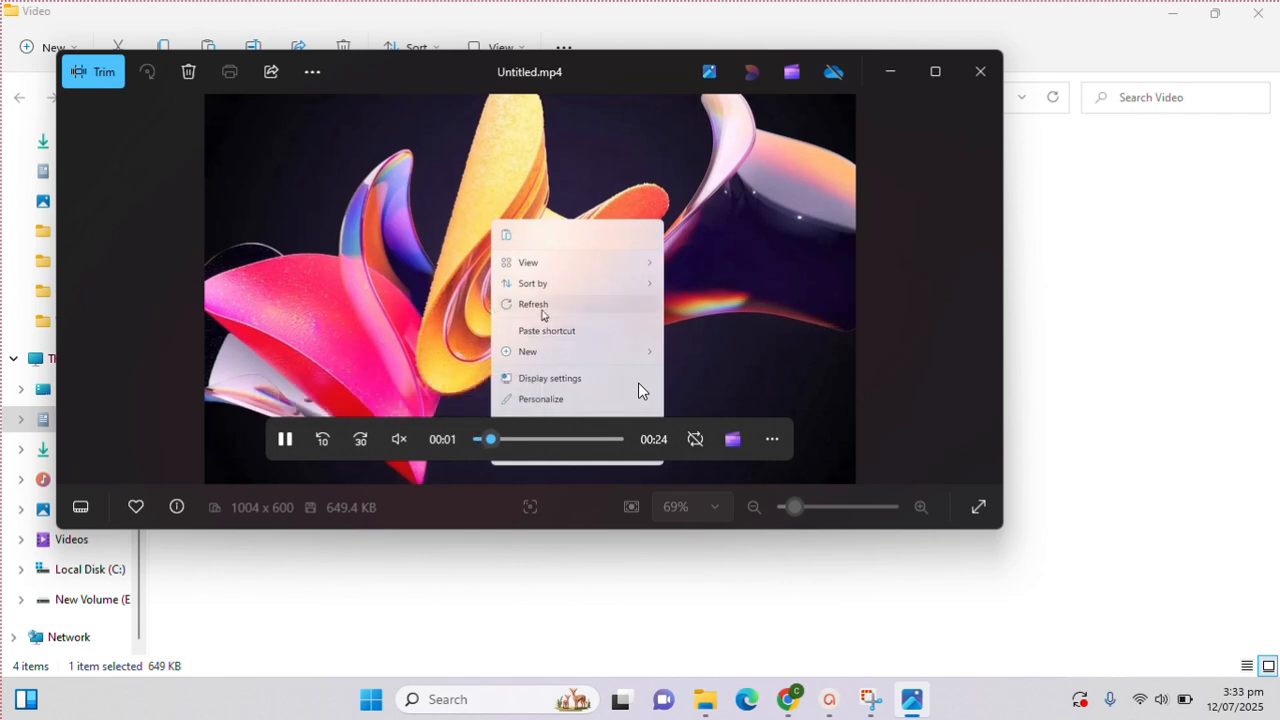
click(526, 443)
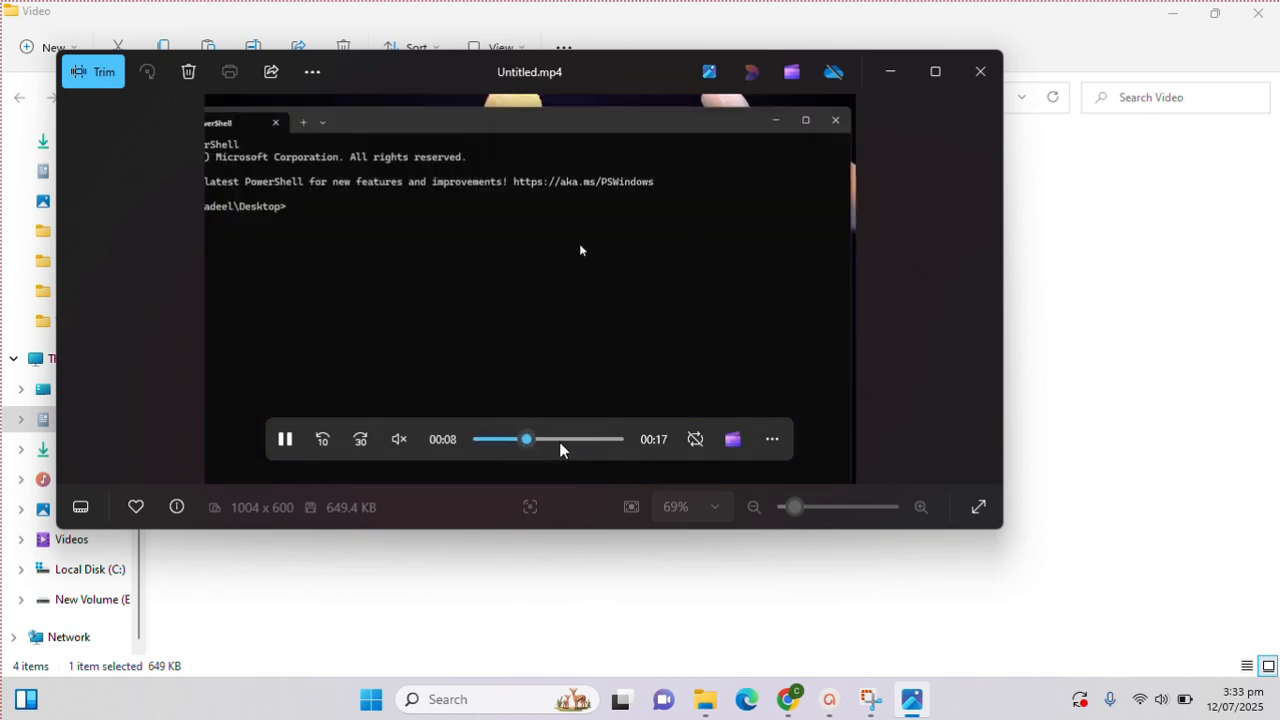
click(560, 443)
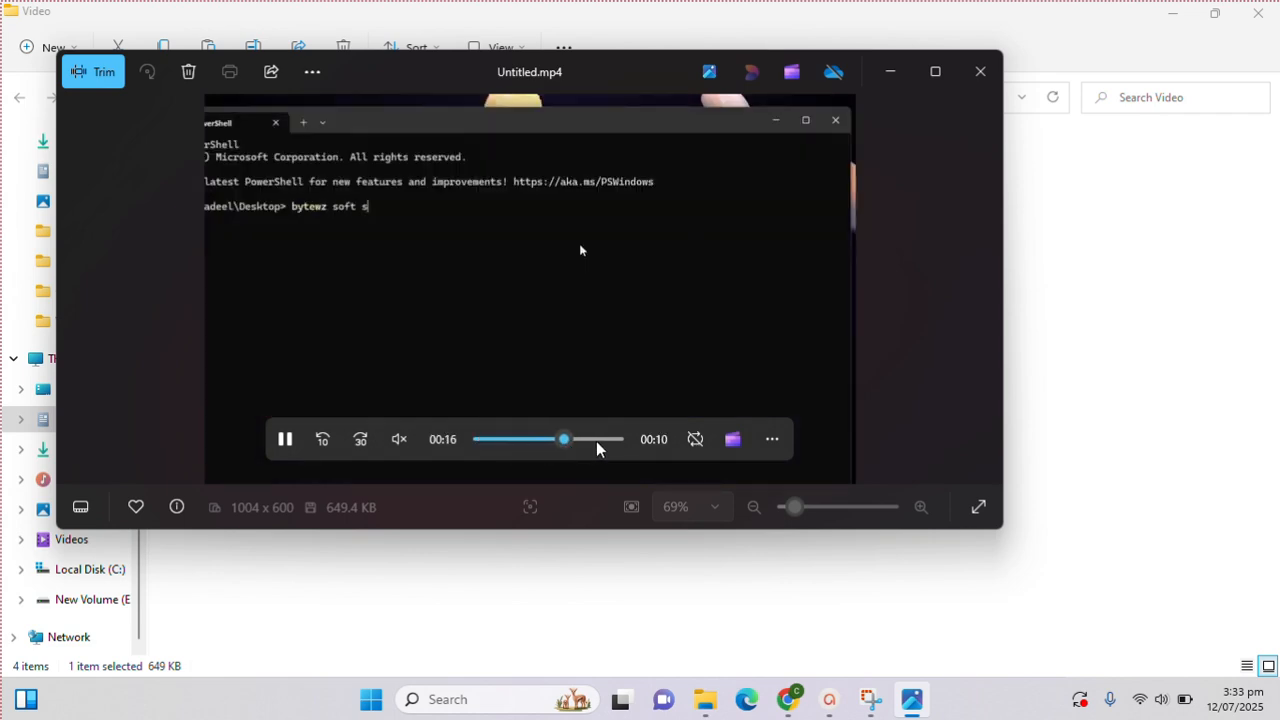
click(597, 443)
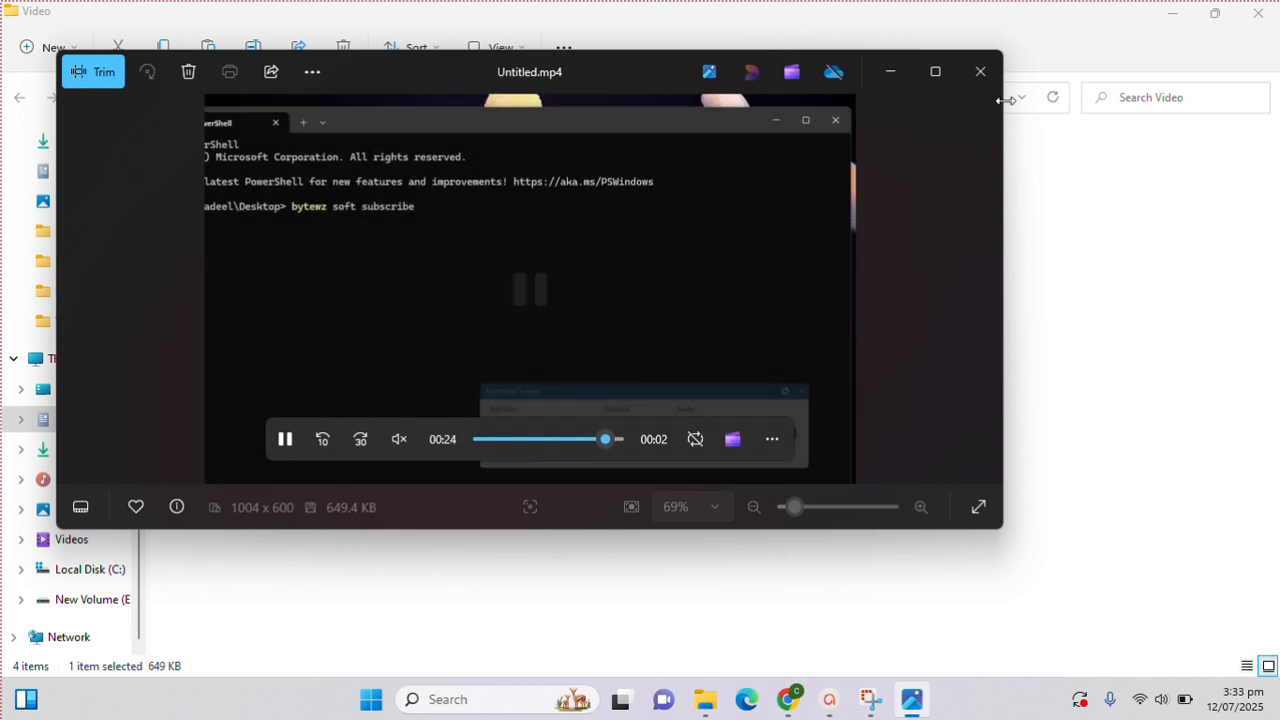
click(984, 71)
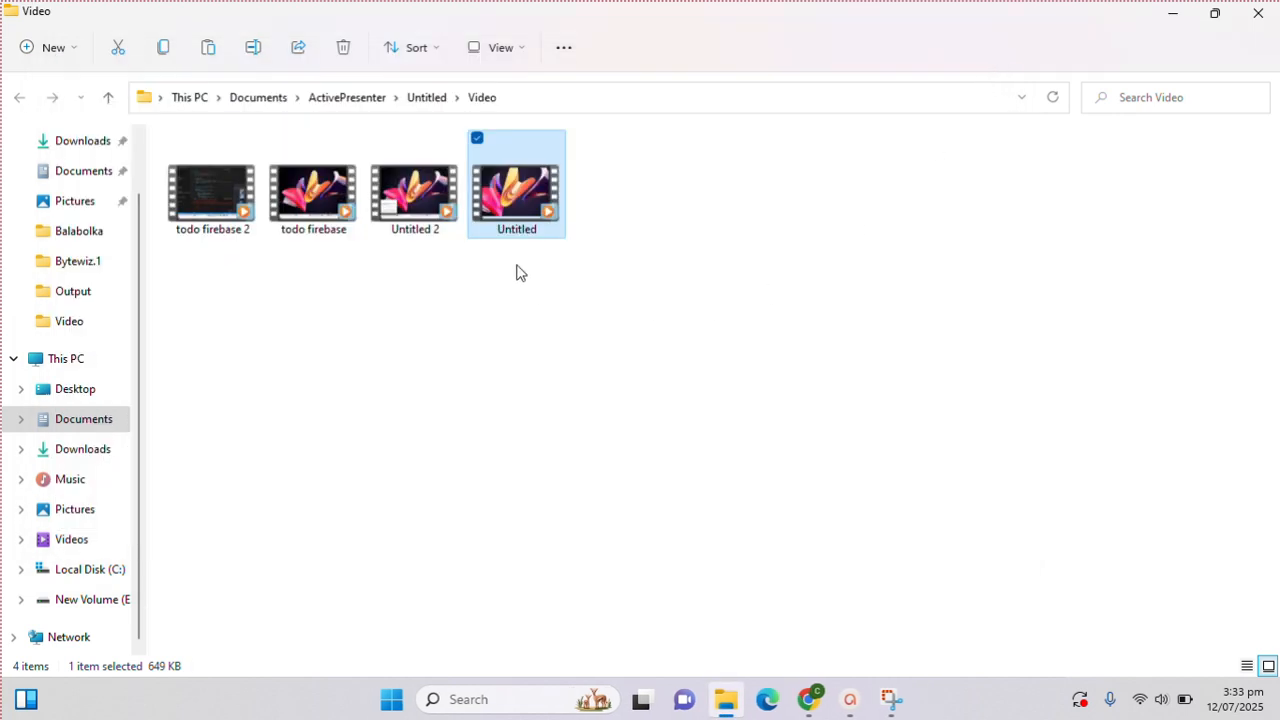
Open the exported Untitled 2 video in Photos and play it, skipping ahead to near its end
click(445, 217)
right_click(445, 217)
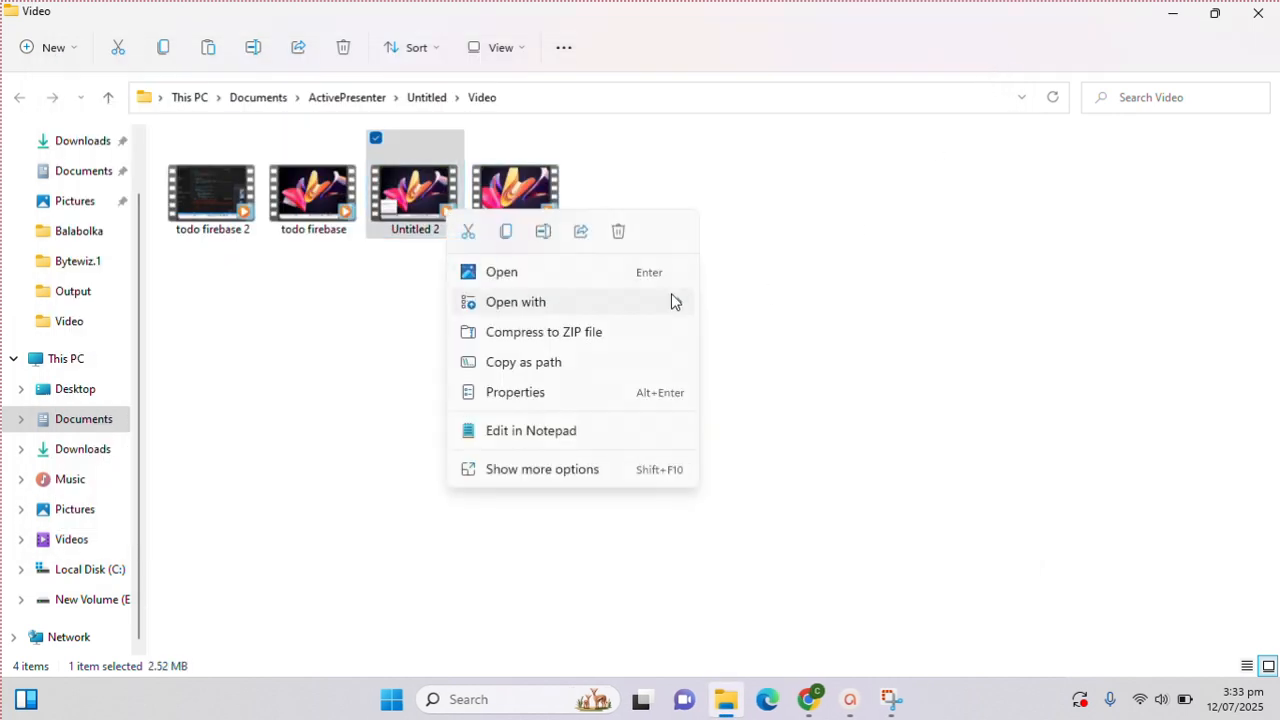
mouse_move(677, 302)
click(716, 318)
key(Return)
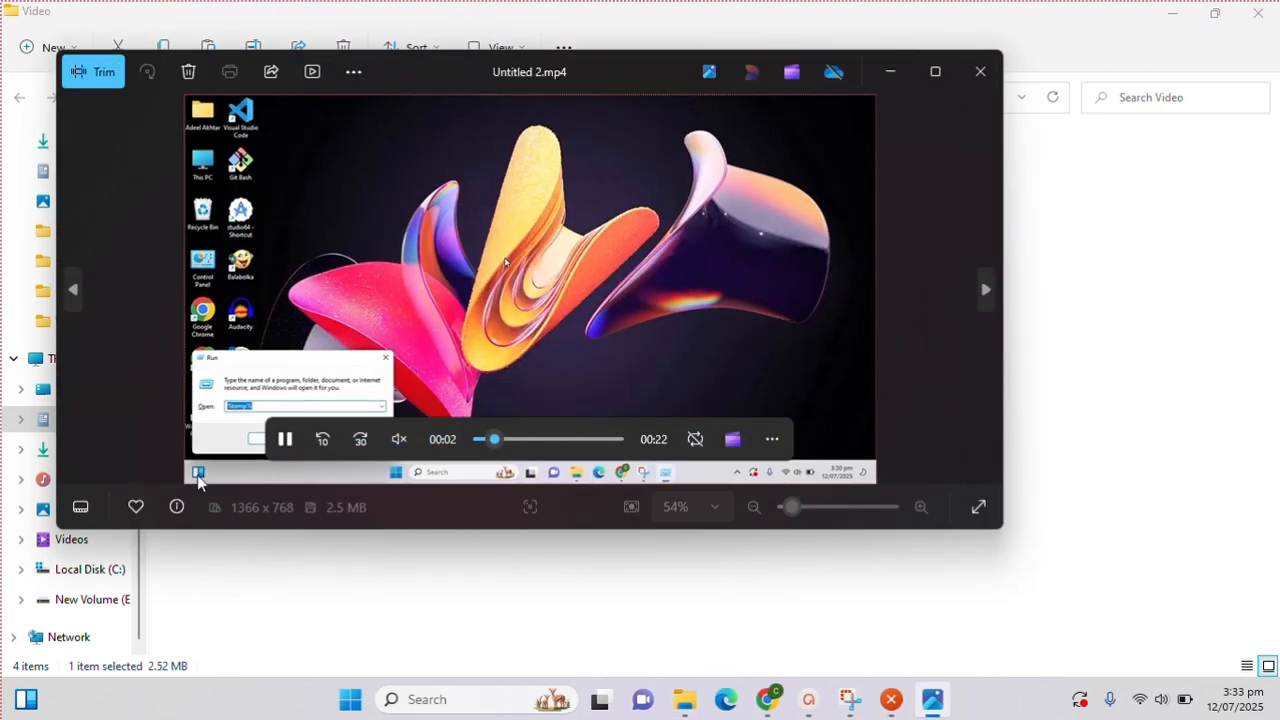
click(561, 439)
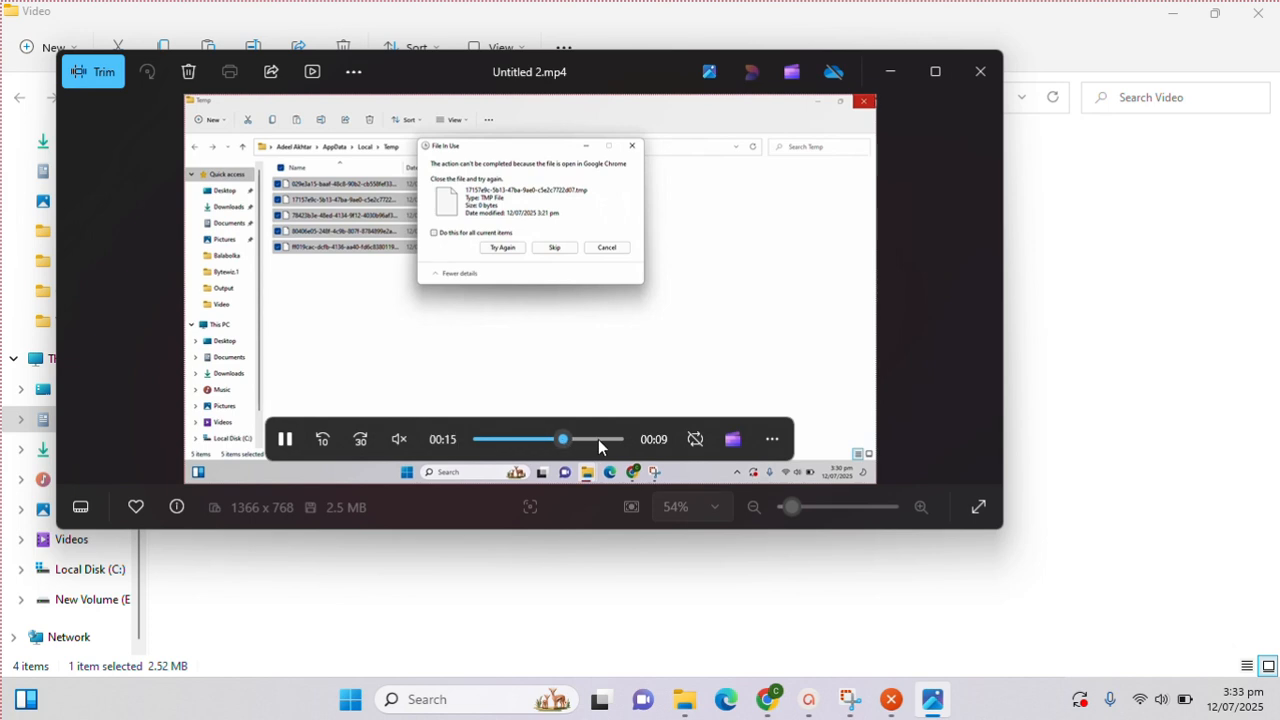
click(598, 439)
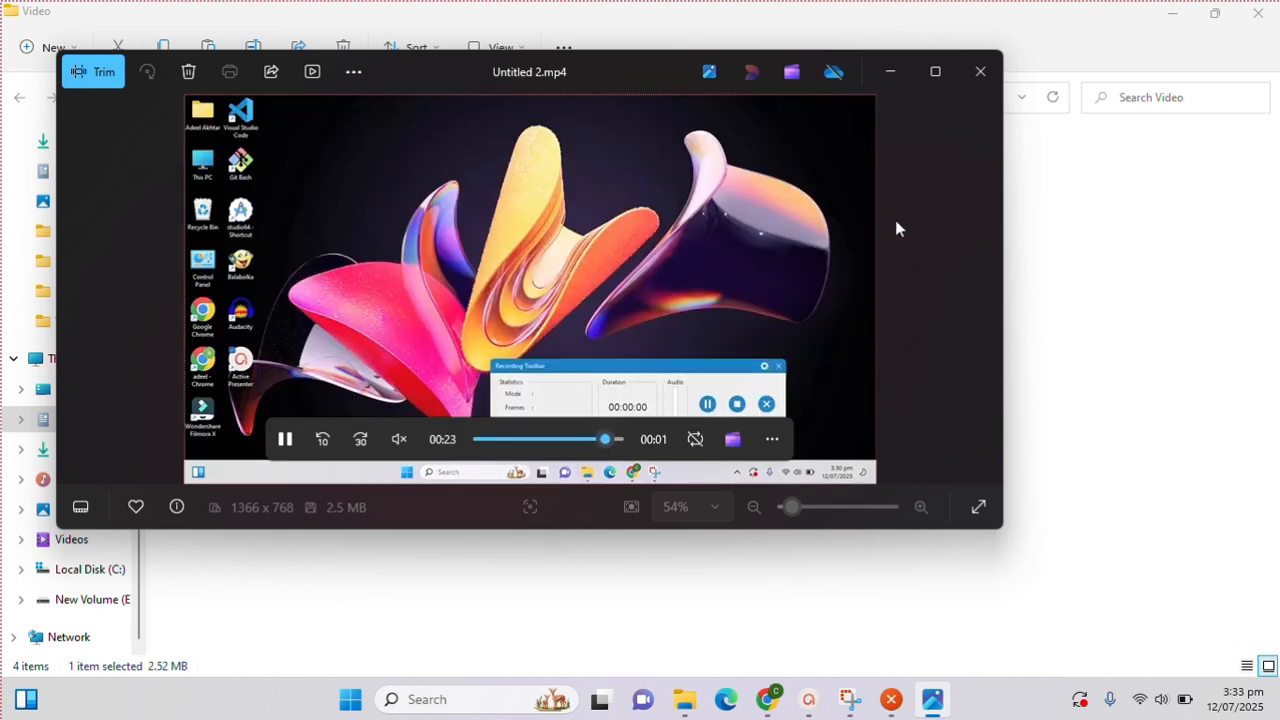